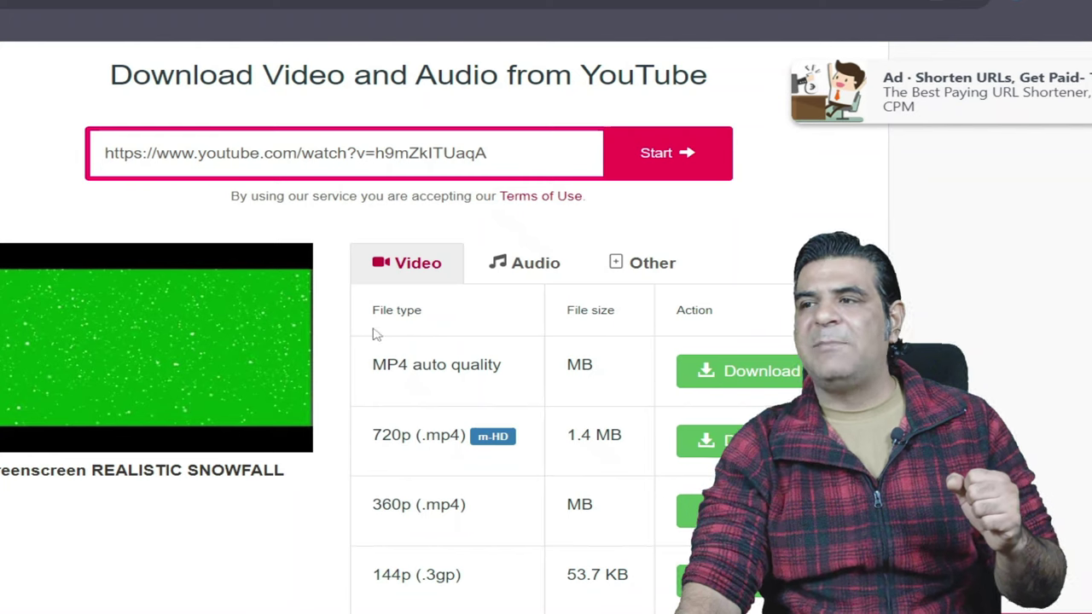
Step: Download the realistic snowfall green-screen video, and search YouTube for "fire green screen"
{"action": "left_click", "coordinate": [747, 394]}
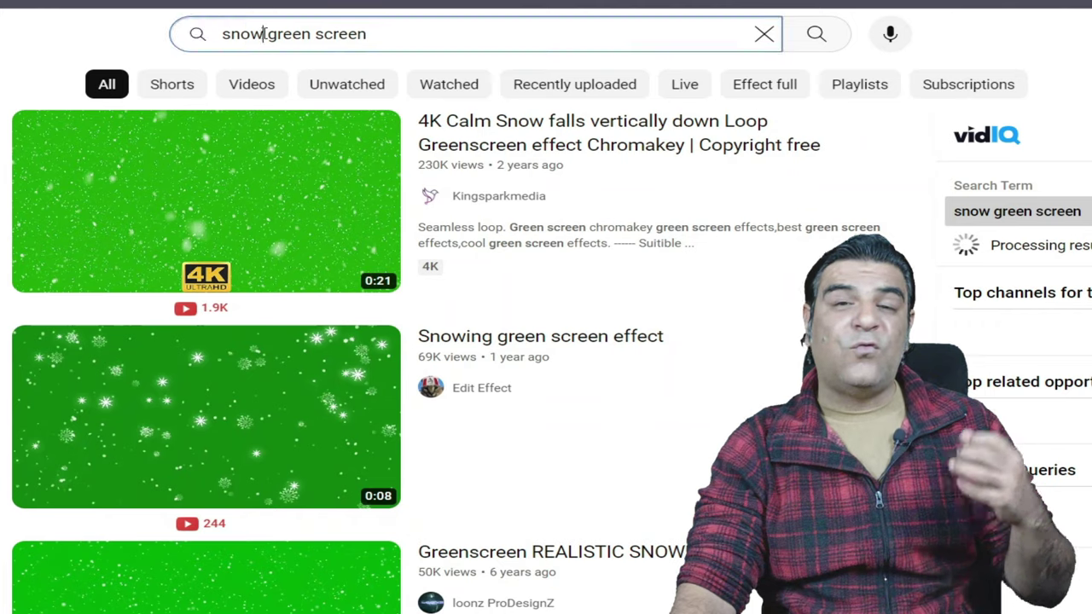
{"action": "left_click_drag", "start_coordinate": [263, 34], "coordinate": [182, 39]}
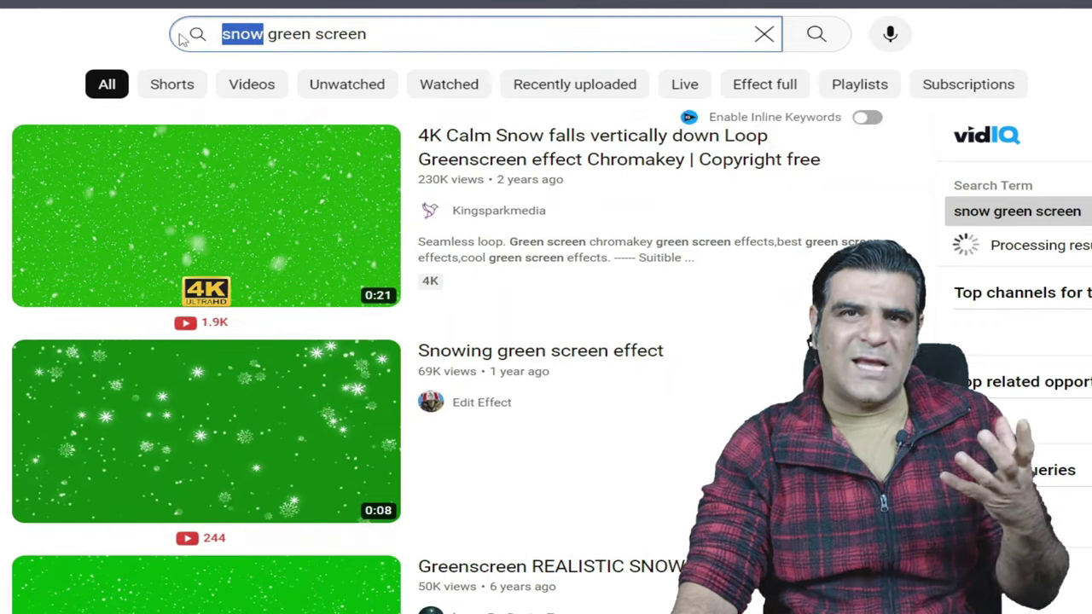
{"action": "type", "text": "fir"}
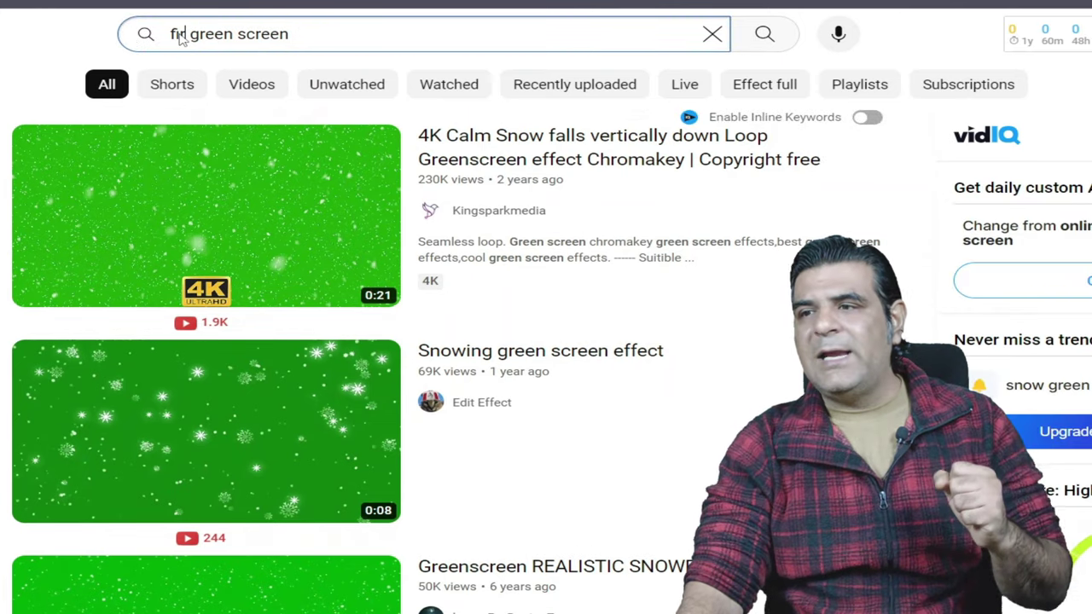
{"action": "type", "text": "e"}
{"action": "key", "text": "Return"}
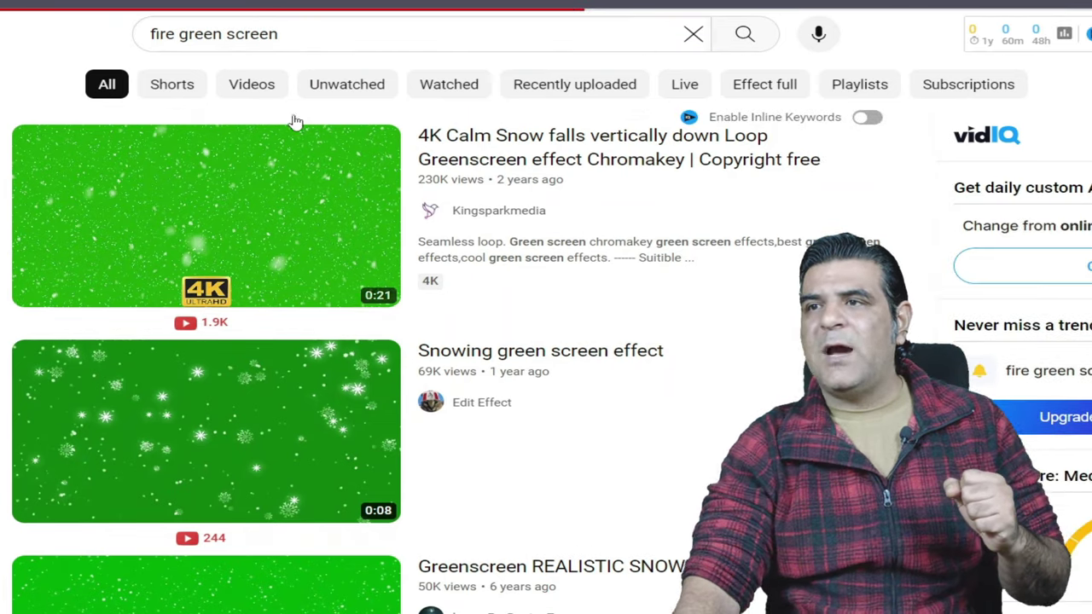
Step: Browse the search results and preview clips to find a realistic fire green-screen video
{"action": "scroll", "coordinate": [303, 253], "scroll_direction": "down", "scroll_amount": 10}
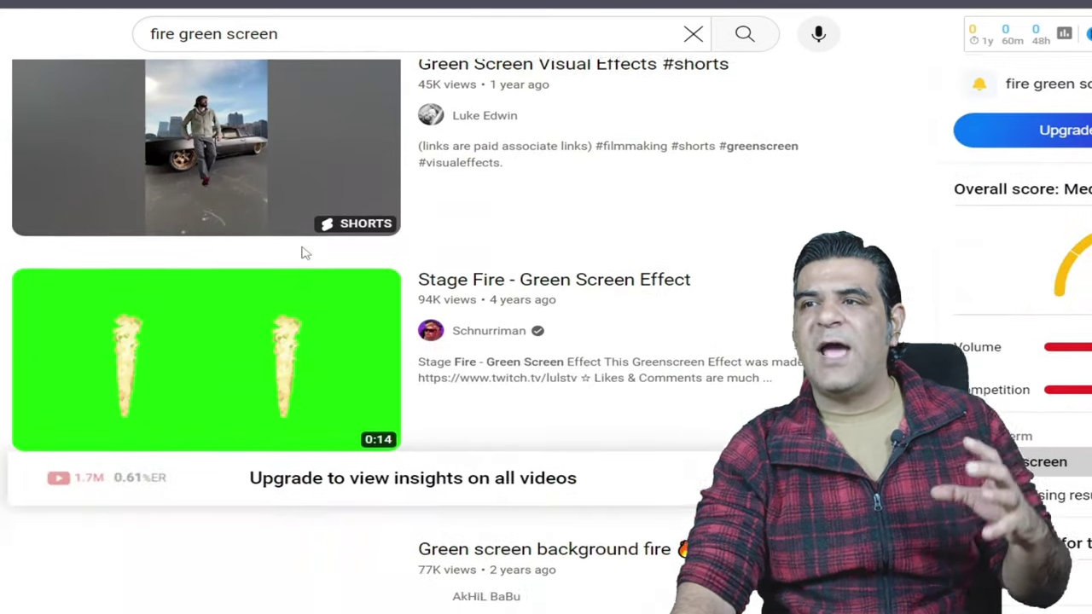
{"action": "scroll", "coordinate": [303, 253], "scroll_direction": "down", "scroll_amount": 6}
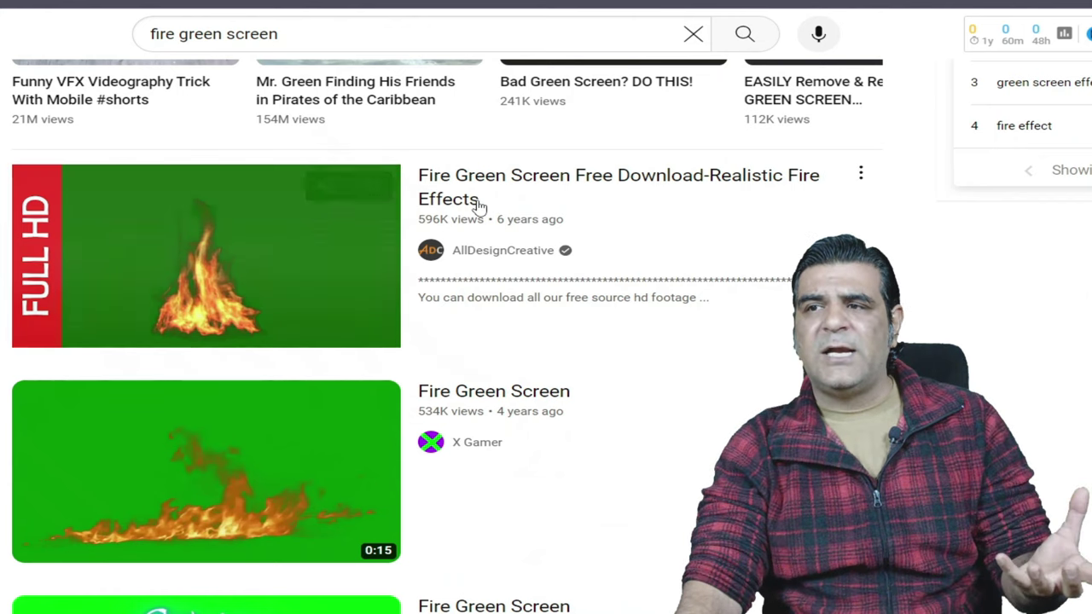
{"action": "mouse_move", "coordinate": [329, 236]}
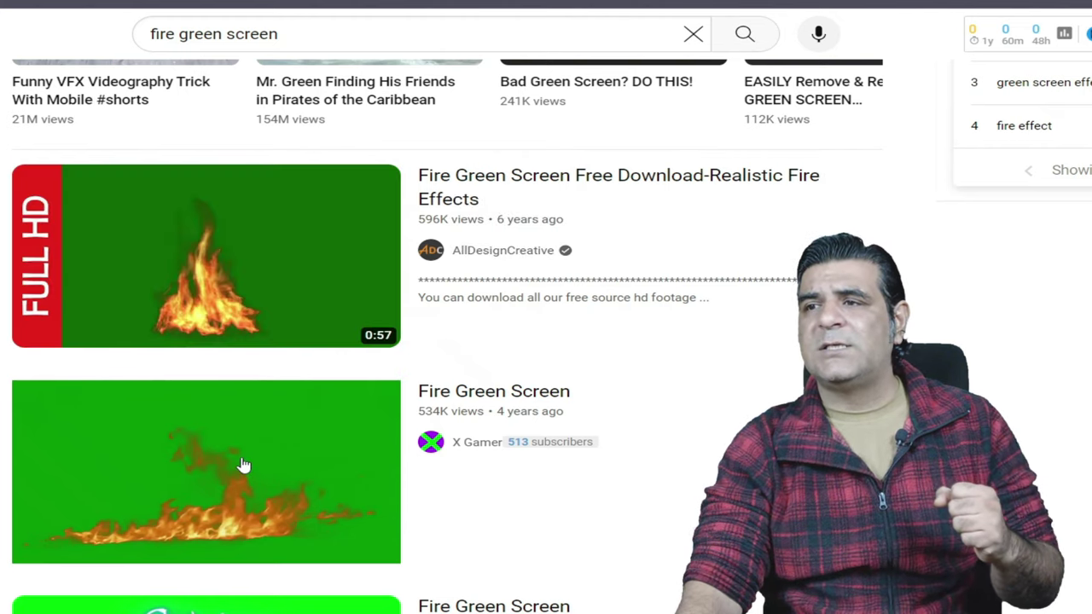
{"action": "scroll", "coordinate": [242, 464], "scroll_direction": "down", "scroll_amount": 12}
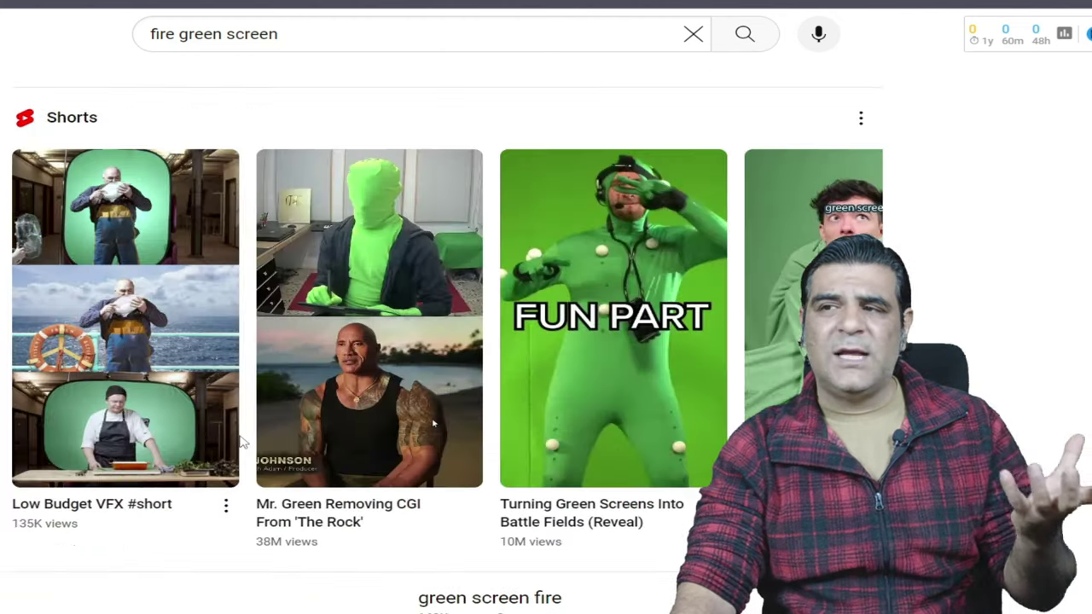
{"action": "scroll", "coordinate": [243, 384], "scroll_direction": "down", "scroll_amount": 5}
{"action": "scroll", "coordinate": [244, 384], "scroll_direction": "up", "scroll_amount": 10}
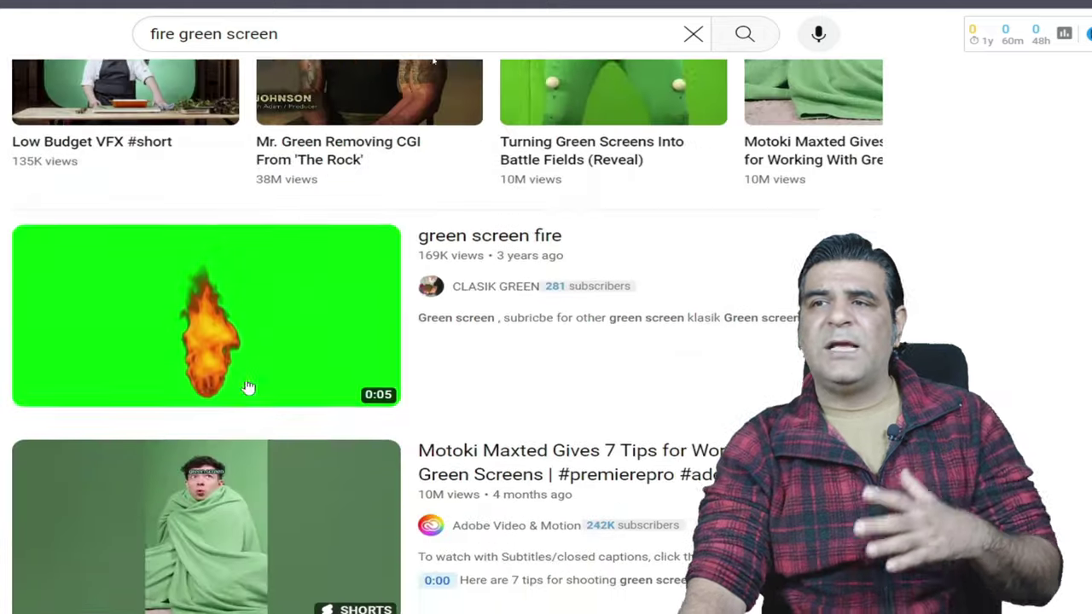
{"action": "scroll", "coordinate": [246, 388], "scroll_direction": "up", "scroll_amount": 5}
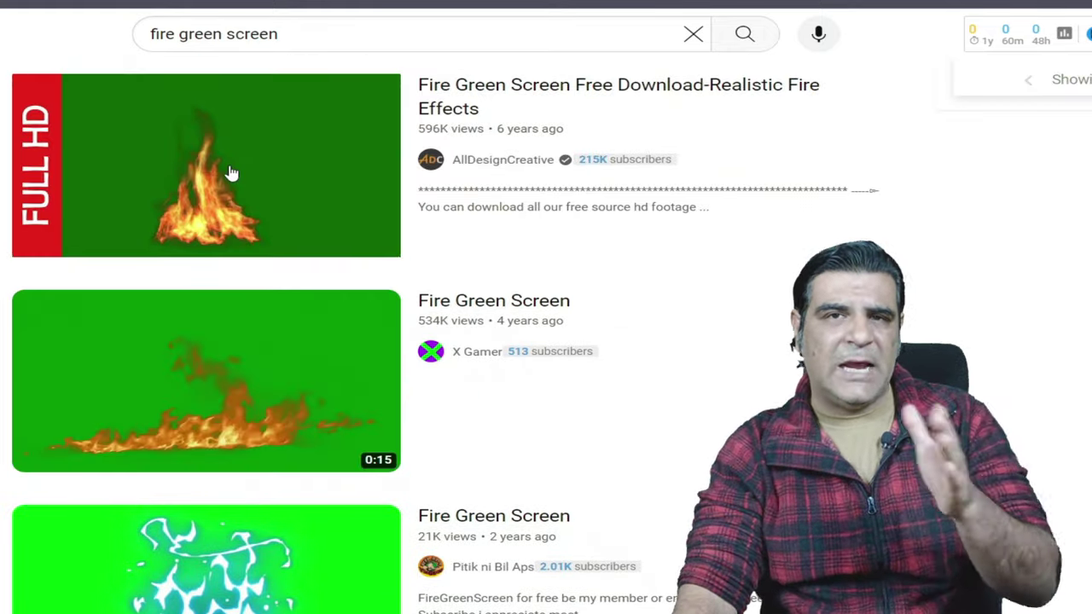
{"action": "mouse_move", "coordinate": [230, 173]}
{"action": "scroll", "coordinate": [238, 196], "scroll_direction": "up", "scroll_amount": 1}
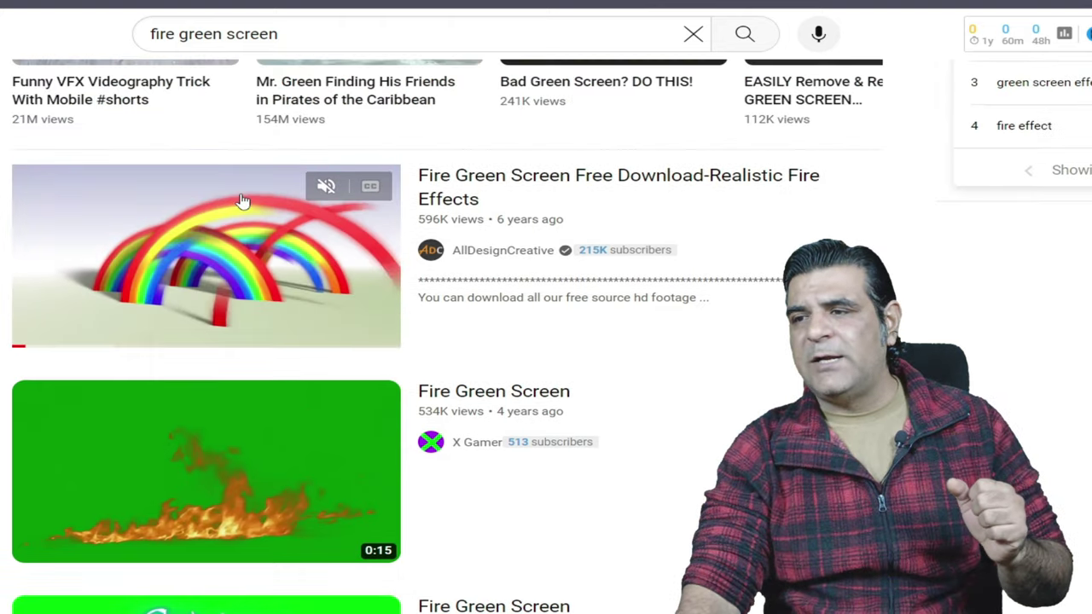
{"action": "scroll", "coordinate": [243, 200], "scroll_direction": "up", "scroll_amount": 1}
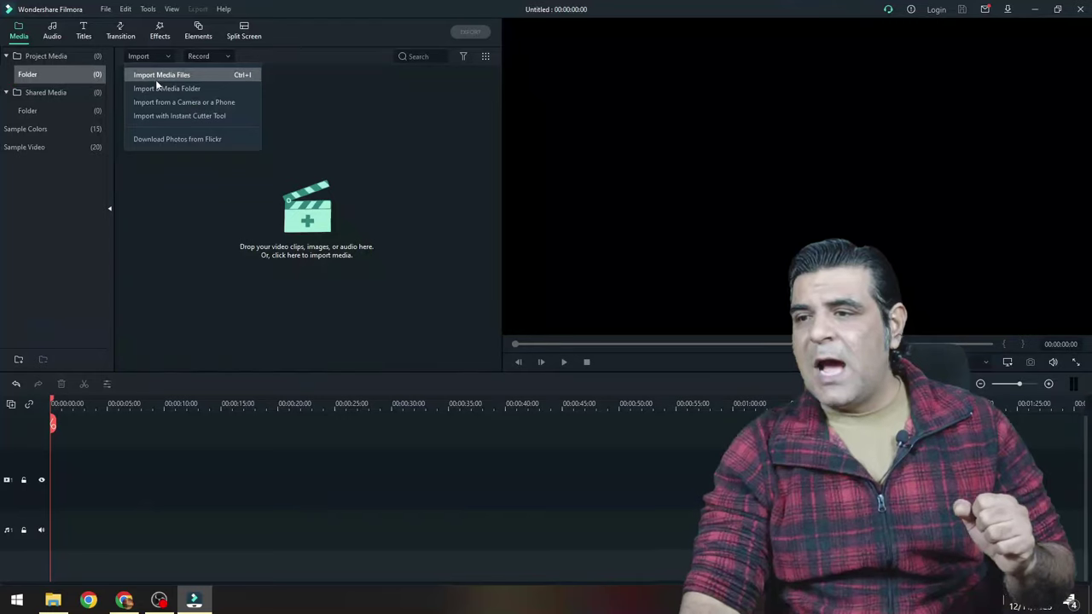
Step: In Wondershare Filmora, import the serene winter night scene image and the double-height living room image from Downloads
{"action": "left_click", "coordinate": [155, 75]}
{"action": "double_click", "coordinate": [404, 141]}
{"action": "left_click", "coordinate": [163, 54]}
{"action": "left_click", "coordinate": [158, 74]}
{"action": "double_click", "coordinate": [317, 137]}
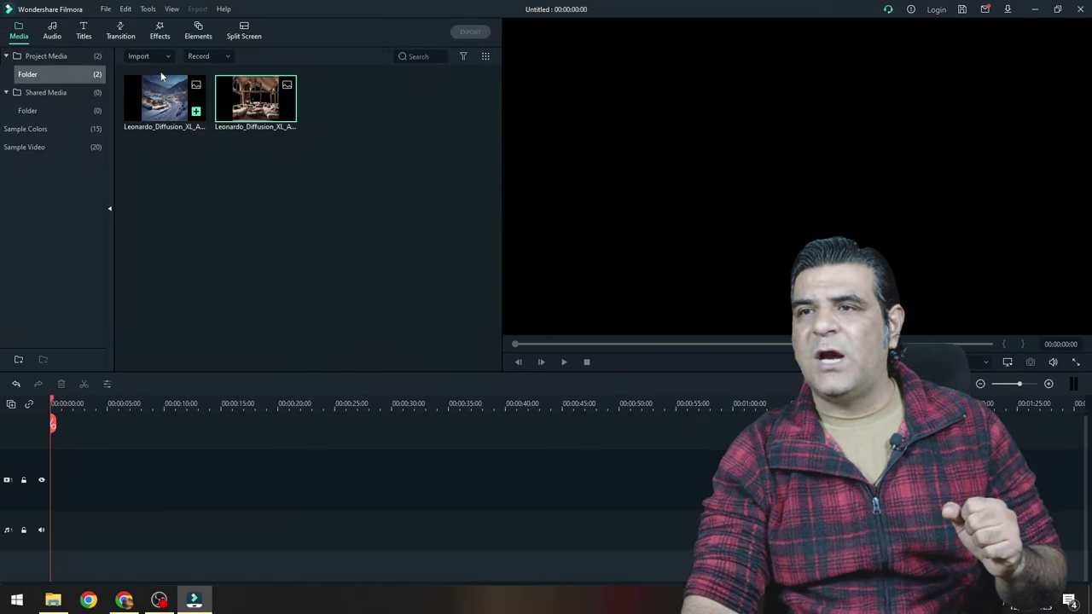
Step: Import the REALISTIC SNOWFALL_720p and Fire Green Screen Free Download-Realistic Fire Effects videos from Downloads
{"action": "left_click", "coordinate": [154, 57]}
{"action": "left_click", "coordinate": [155, 74]}
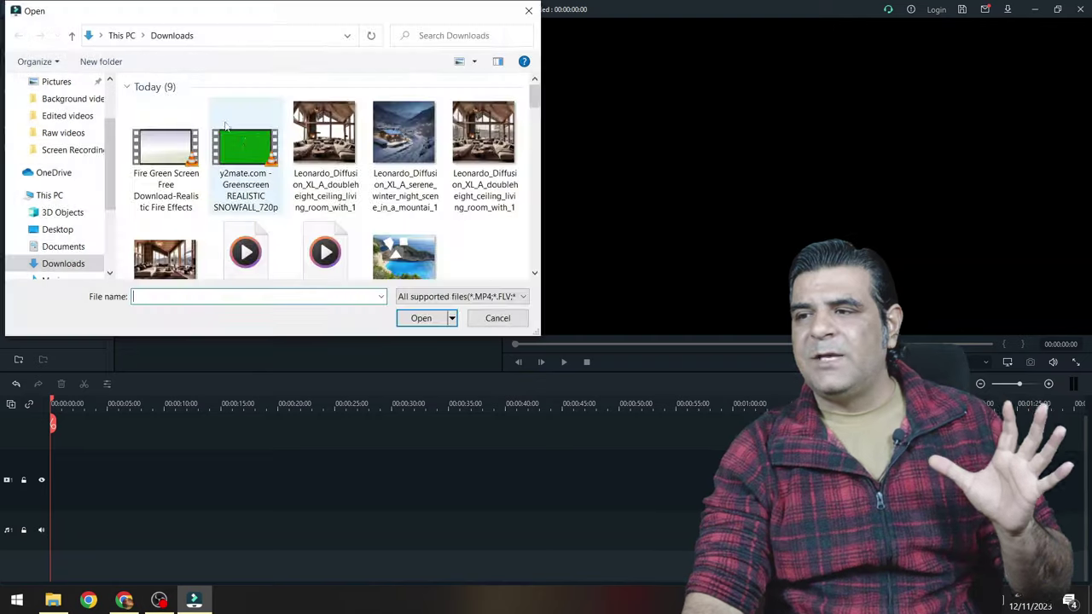
{"action": "double_click", "coordinate": [228, 127]}
{"action": "left_click", "coordinate": [154, 56]}
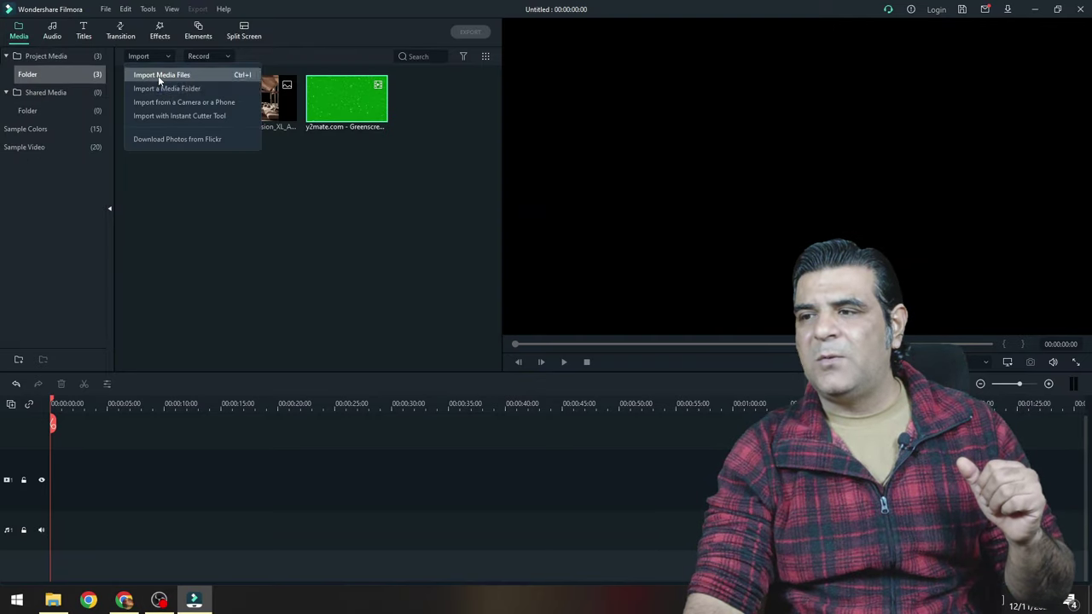
{"action": "left_click", "coordinate": [157, 75]}
{"action": "left_click", "coordinate": [177, 167]}
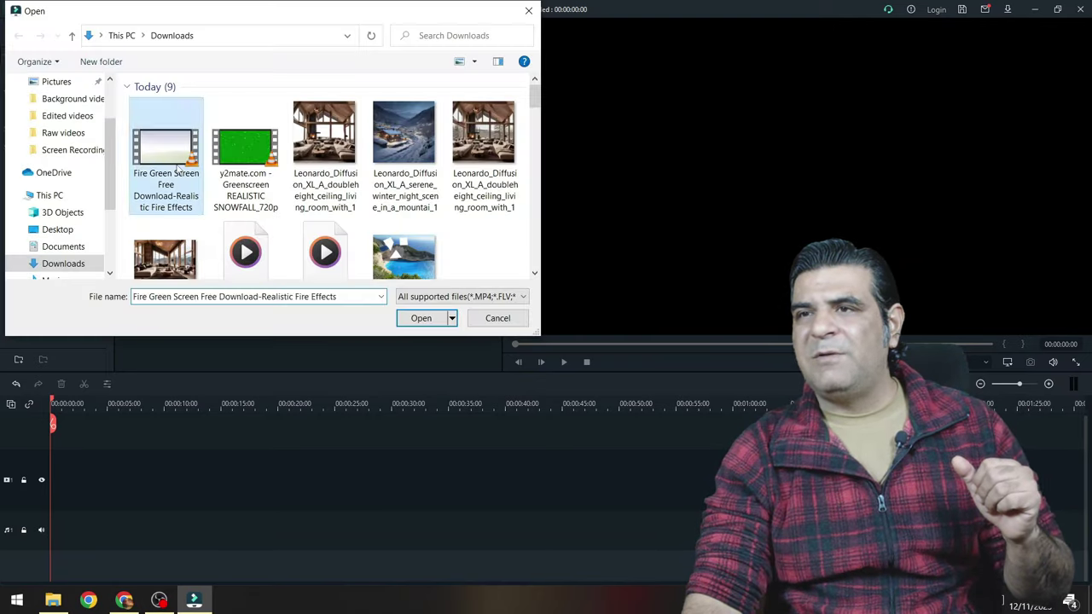
{"action": "double_click", "coordinate": [176, 167]}
Step: Import the embrace-12278 music file from Downloads into the project media
{"action": "left_click", "coordinate": [156, 61]}
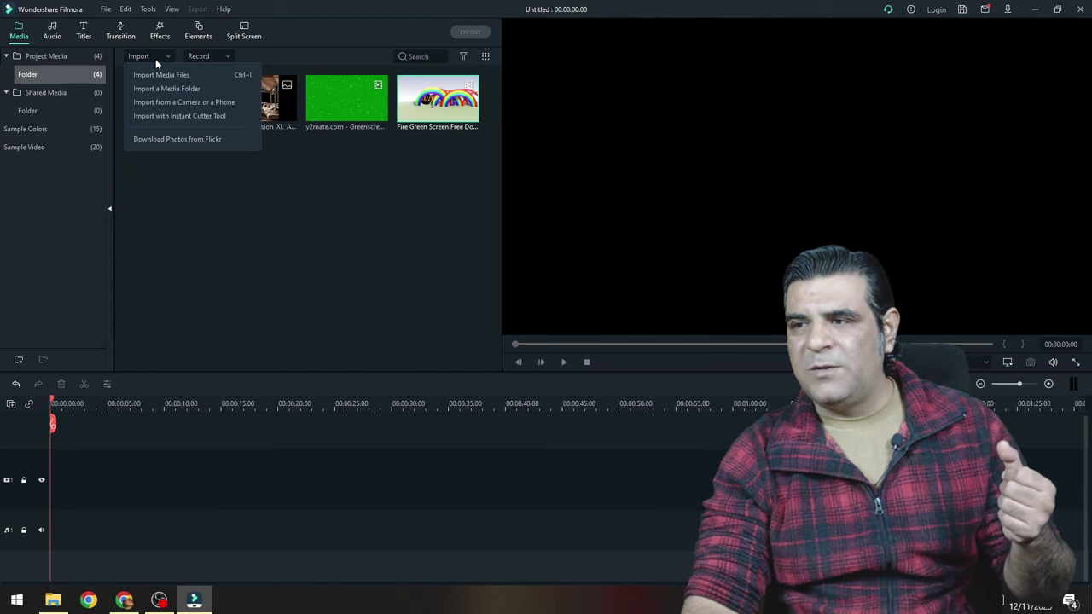
{"action": "left_click", "coordinate": [181, 75]}
{"action": "scroll", "coordinate": [294, 261], "scroll_direction": "down", "scroll_amount": 1}
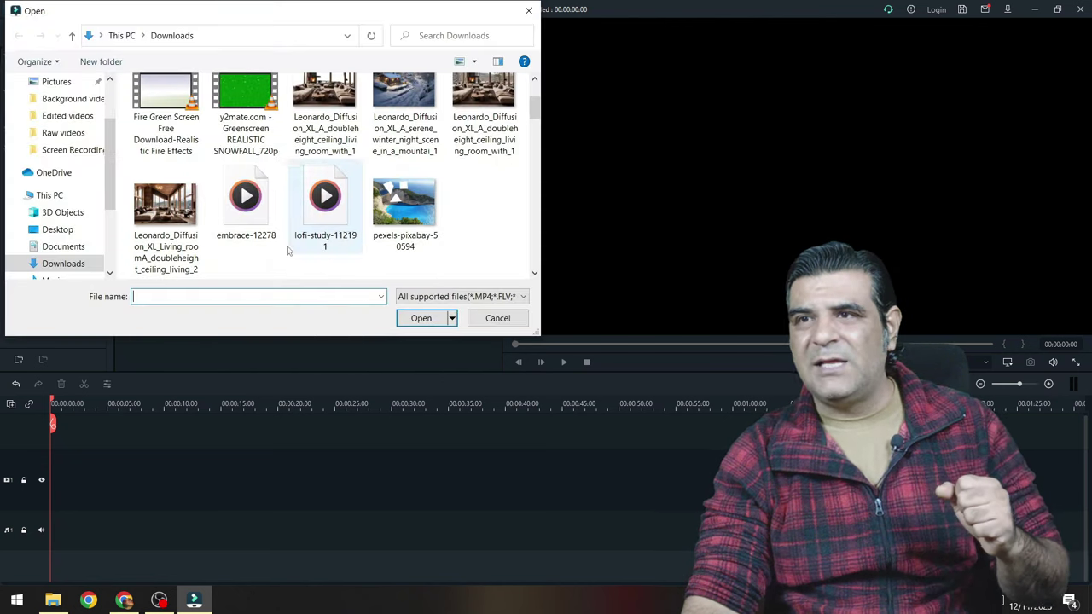
{"action": "double_click", "coordinate": [239, 211]}
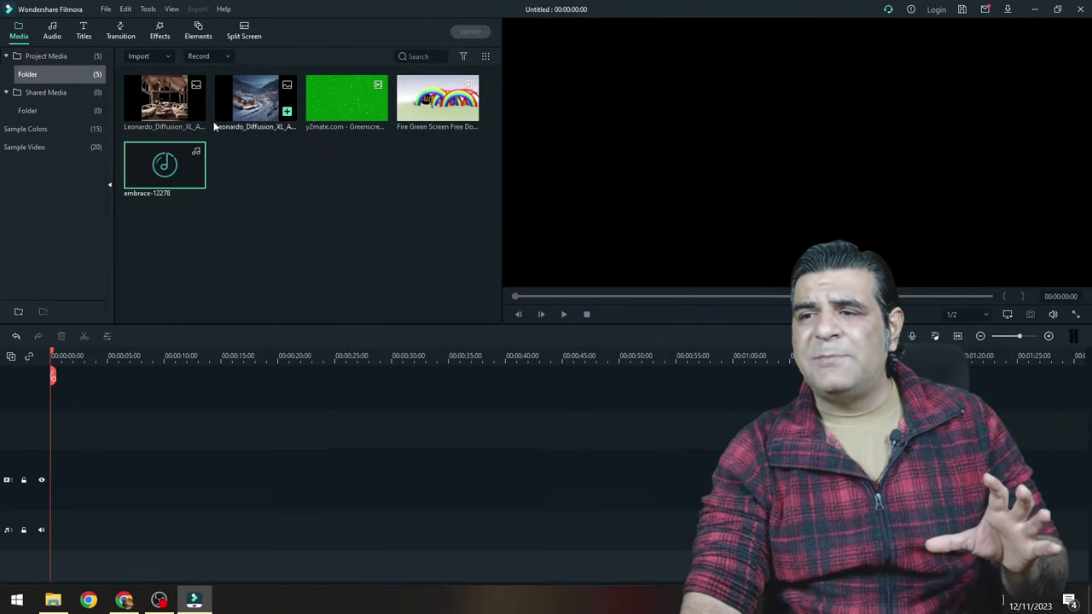
Step: Place the winter village image at the timeline start with the living room image on the track above, extending both to about 17 seconds
{"action": "left_click_drag", "start_coordinate": [254, 104], "coordinate": [28, 477]}
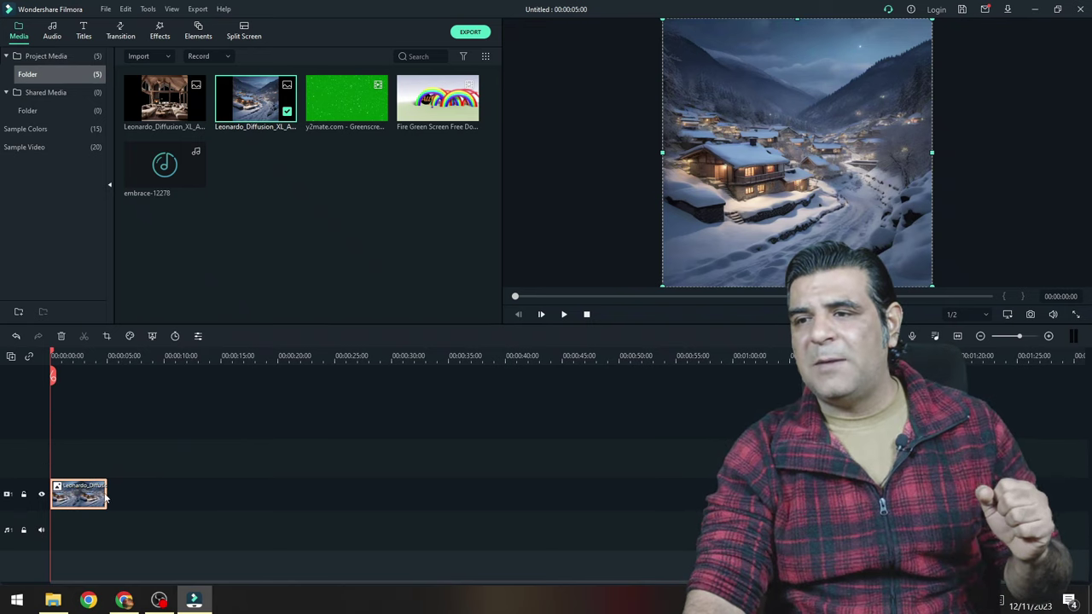
{"action": "left_click_drag", "start_coordinate": [107, 493], "coordinate": [244, 488]}
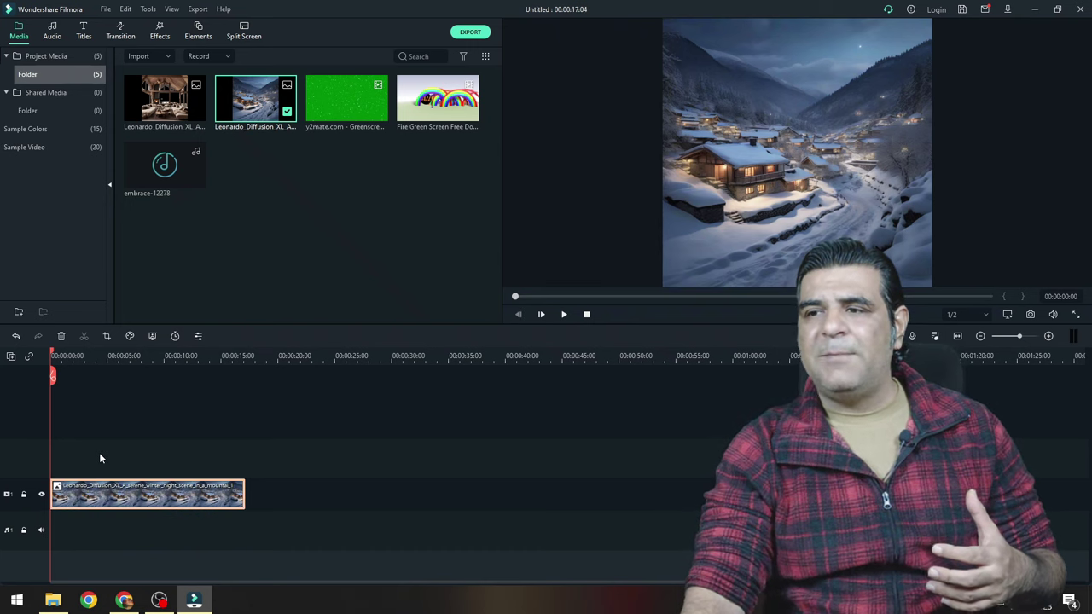
{"action": "left_click", "coordinate": [169, 107]}
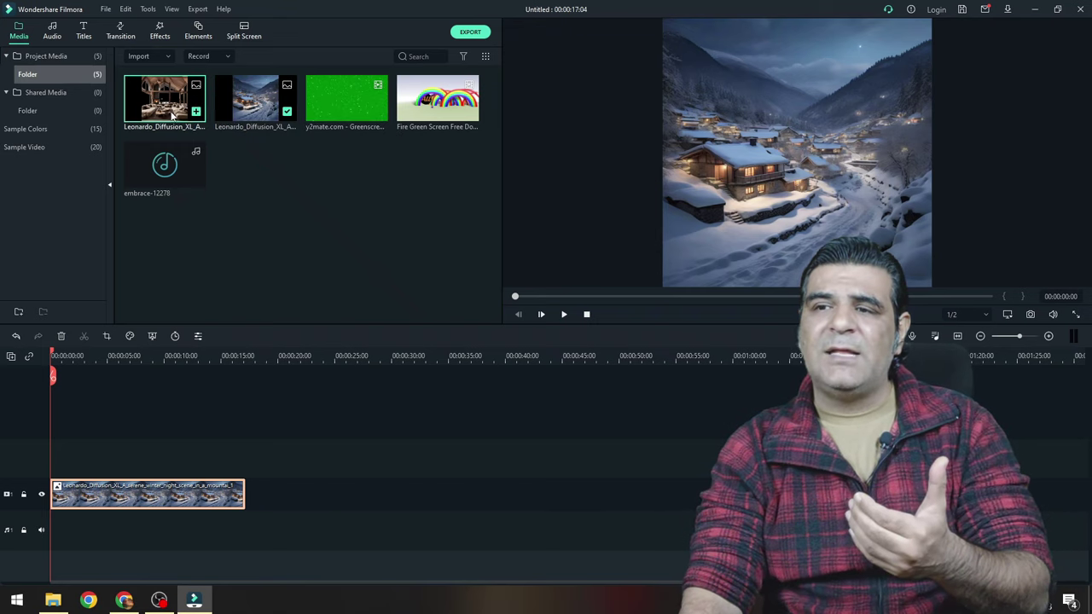
{"action": "left_click_drag", "start_coordinate": [163, 330], "coordinate": [54, 436]}
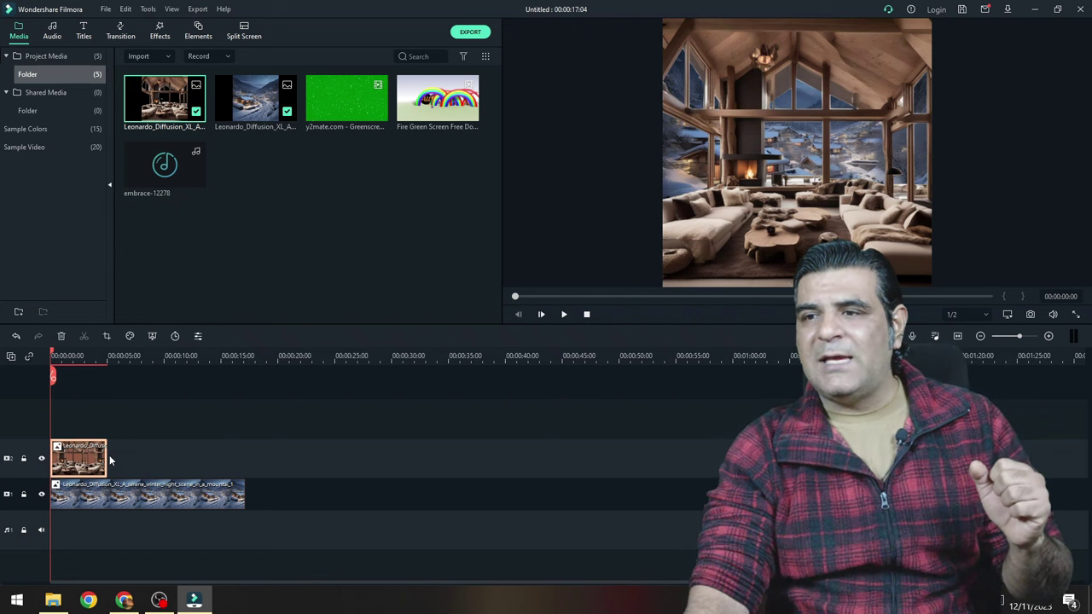
{"action": "left_click_drag", "start_coordinate": [106, 459], "coordinate": [243, 475]}
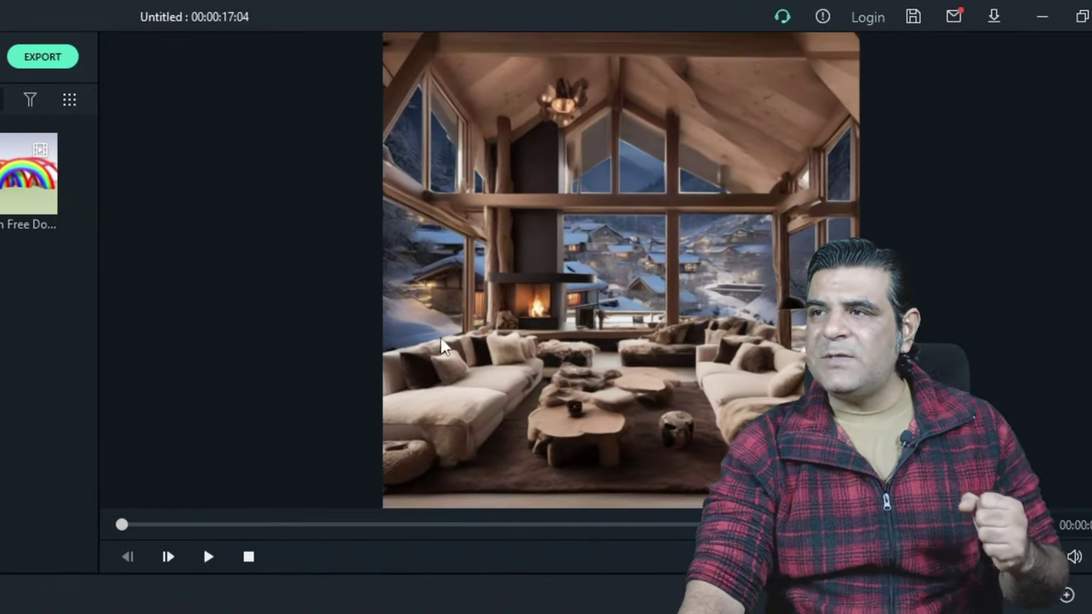
Step: Try shifting the living room image down in the preview to reveal the village image behind its transparent windows
{"action": "left_click", "coordinate": [434, 302]}
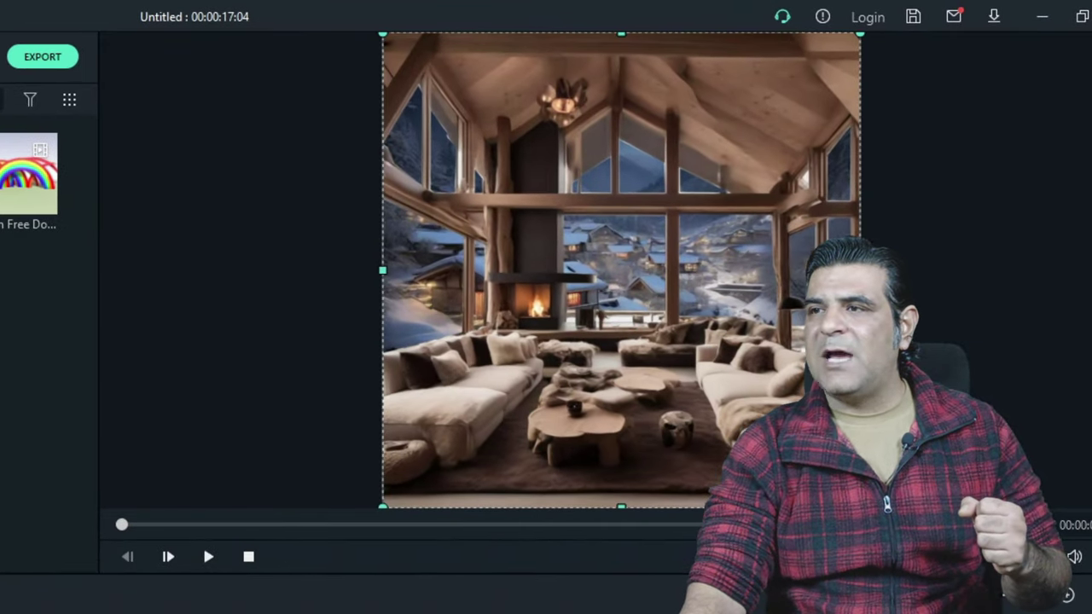
{"action": "left_click_drag", "start_coordinate": [542, 284], "coordinate": [604, 480]}
{"action": "left_click", "coordinate": [502, 91]}
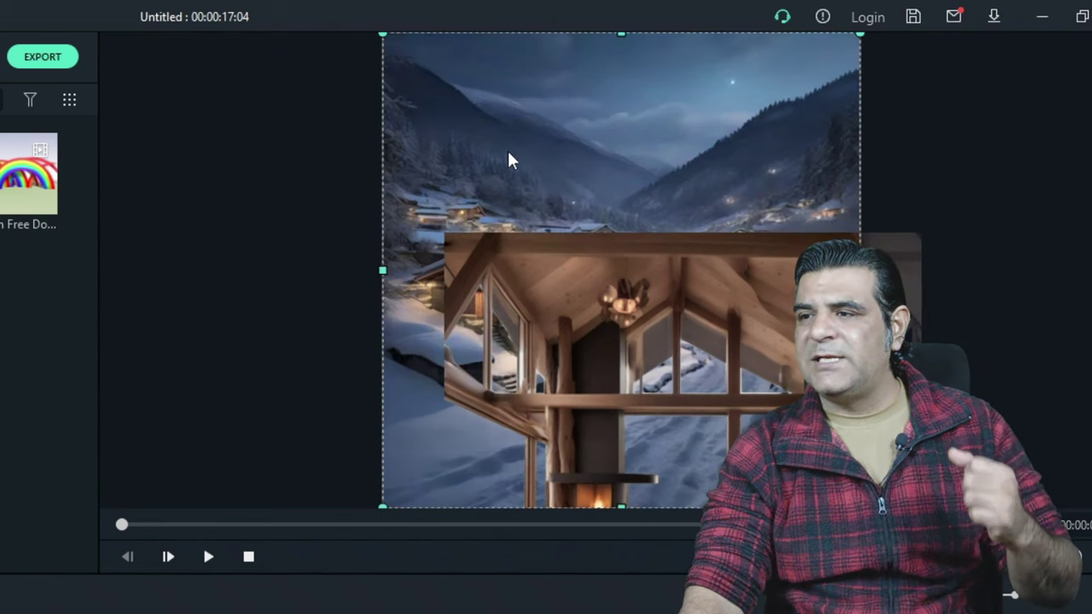
{"action": "left_click_drag", "start_coordinate": [506, 159], "coordinate": [469, 112]}
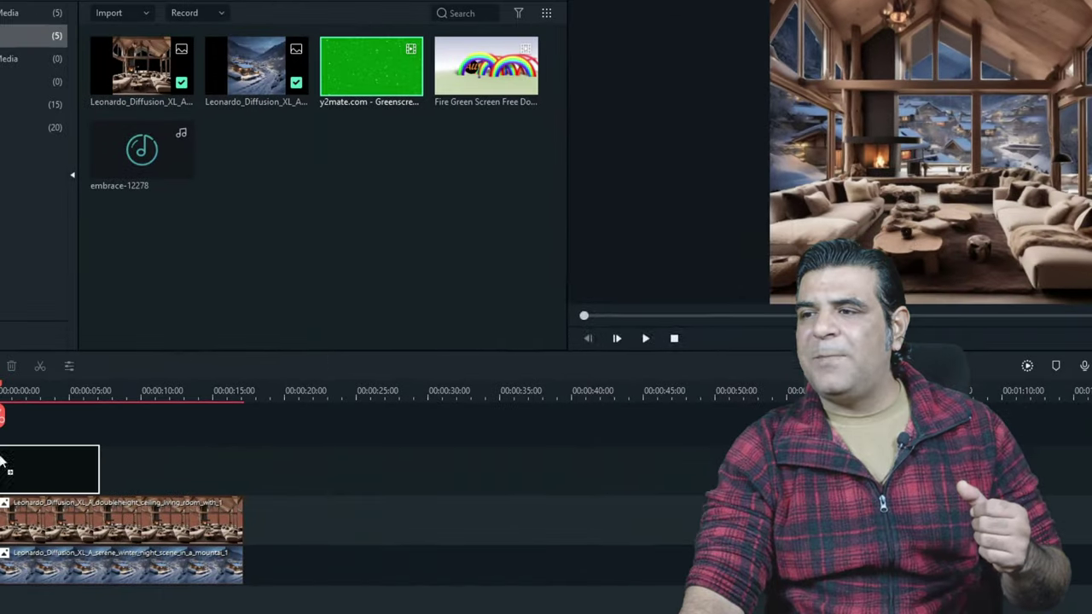
Step: Add the snowfall green-screen clip at the timeline start and move it to a track between the living room and village images
{"action": "left_click", "coordinate": [674, 346]}
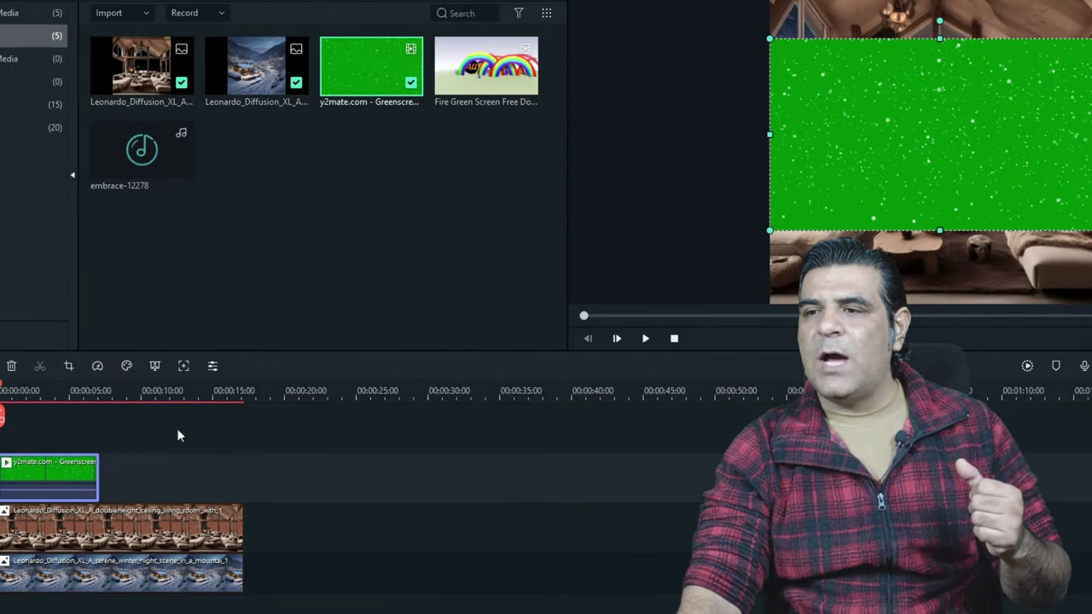
{"action": "left_click_drag", "start_coordinate": [110, 577], "coordinate": [107, 608]}
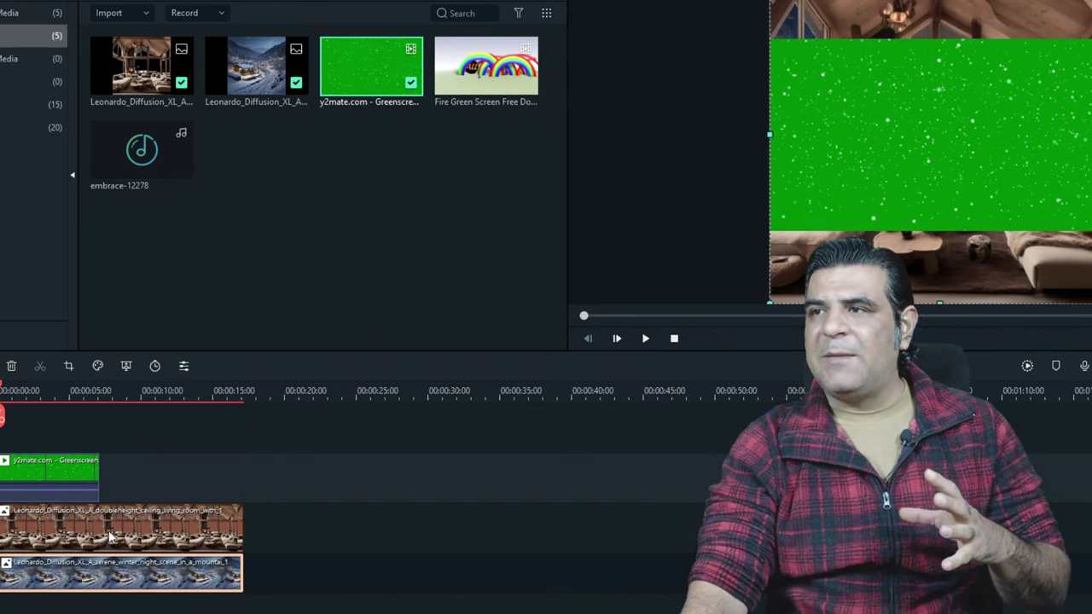
{"action": "left_click", "coordinate": [71, 479]}
{"action": "double_click", "coordinate": [71, 479]}
{"action": "mouse_move", "coordinate": [75, 471]}
{"action": "left_mouse_down"}
{"action": "mouse_move", "coordinate": [77, 430]}
{"action": "mouse_move", "coordinate": [83, 490]}
{"action": "left_mouse_up"}
{"action": "left_click_drag", "start_coordinate": [94, 546], "coordinate": [69, 569]}
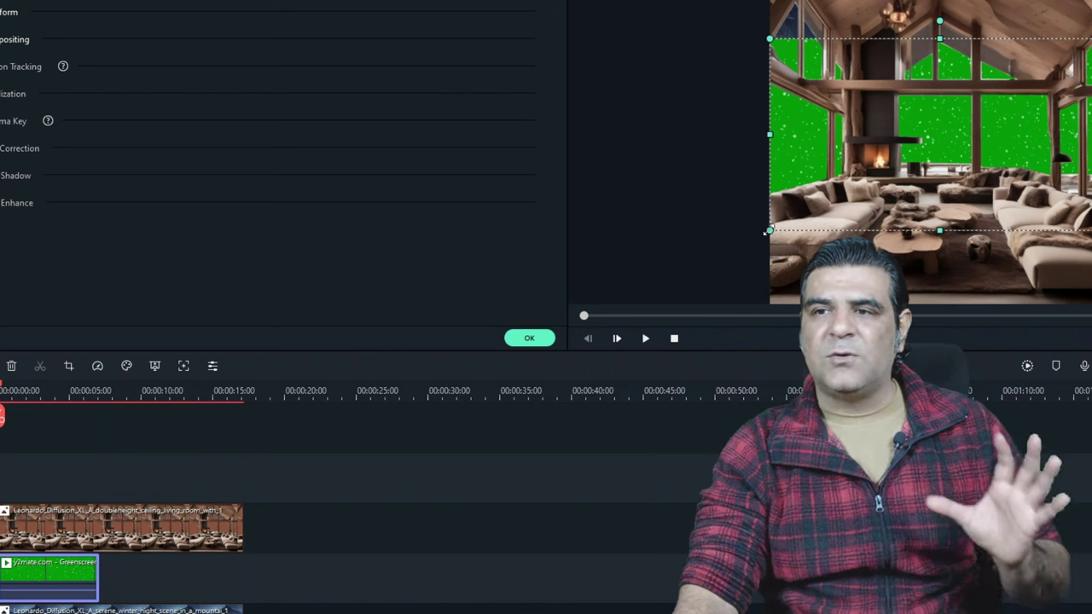
Step: Shrink the snowfall clip to about half size and move it to the track above the living room image
{"action": "left_click_drag", "start_coordinate": [770, 229], "coordinate": [820, 202]}
{"action": "mouse_move", "coordinate": [1002, 94]}
{"action": "left_mouse_down"}
{"action": "mouse_move", "coordinate": [975, 110]}
{"action": "mouse_move", "coordinate": [998, 114]}
{"action": "left_mouse_up"}
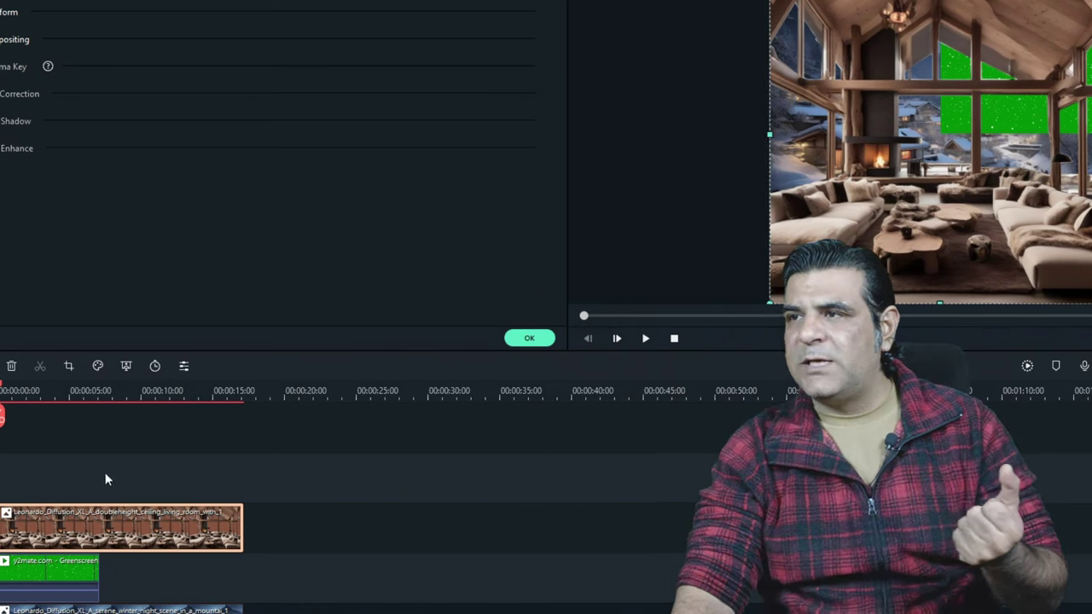
{"action": "left_click", "coordinate": [64, 583]}
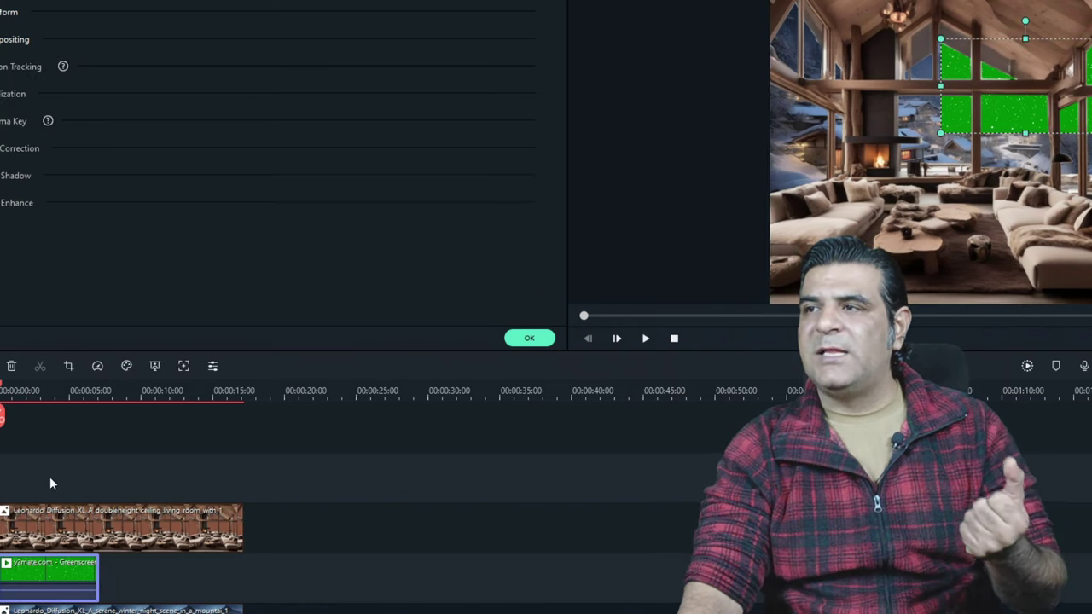
{"action": "left_click_drag", "start_coordinate": [57, 563], "coordinate": [52, 478]}
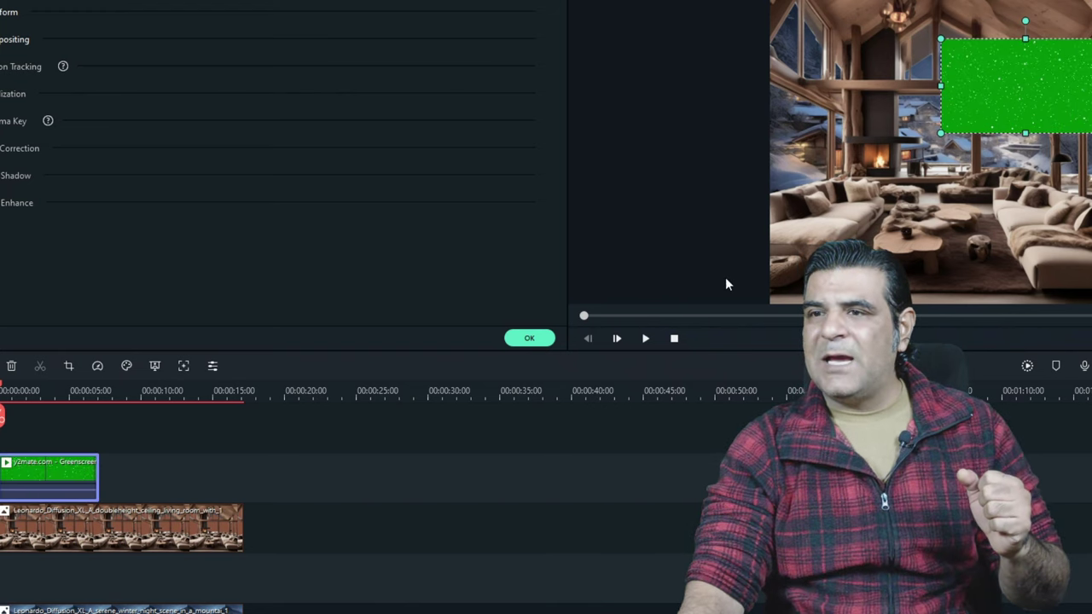
Step: Enlarge the snowfall clip slightly in the preview and position it over the large windows beside the fireplace
{"action": "left_click_drag", "start_coordinate": [938, 136], "coordinate": [879, 166]}
{"action": "left_click_drag", "start_coordinate": [963, 117], "coordinate": [921, 133]}
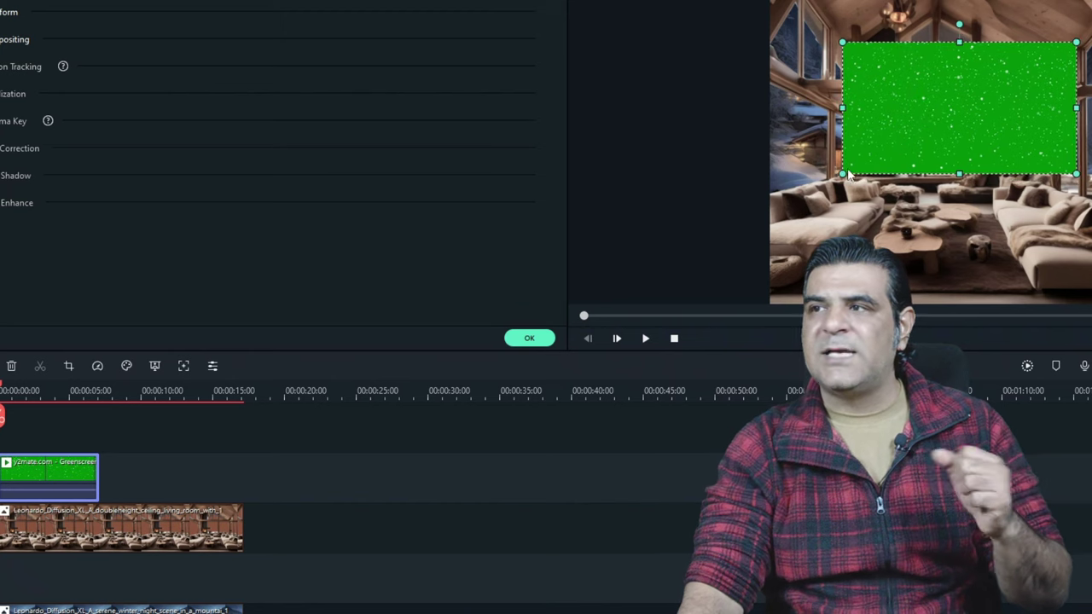
{"action": "left_click_drag", "start_coordinate": [842, 174], "coordinate": [863, 163]}
{"action": "left_click_drag", "start_coordinate": [934, 111], "coordinate": [981, 94]}
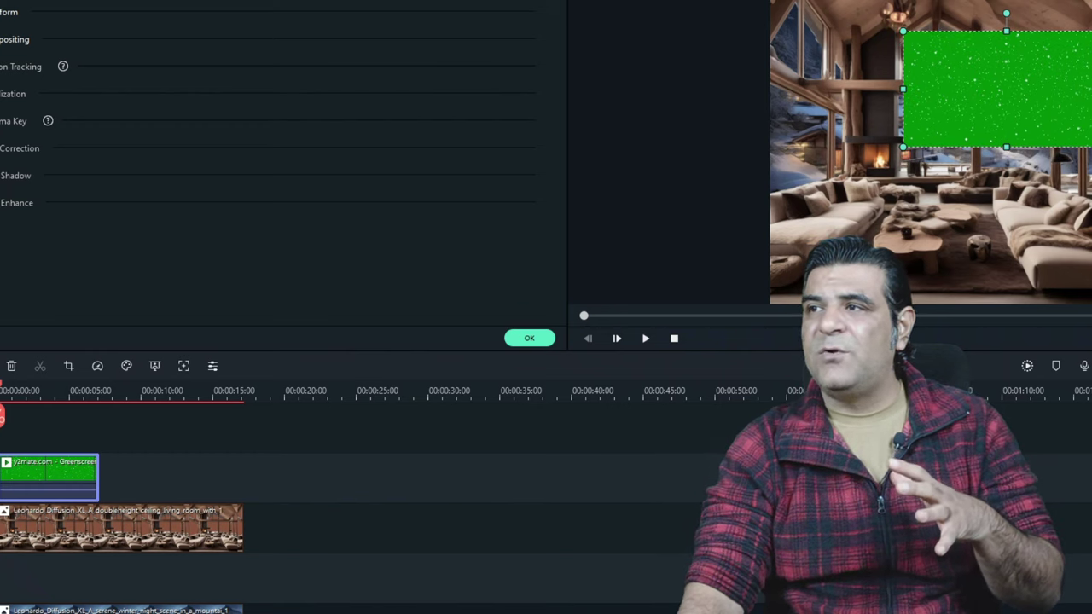
Step: Key out the snowfall clip's green background with Chroma Key, using offset 10, tolerance 93, edge thickness 0.62 and edge feather 0
{"action": "mouse_move", "coordinate": [1052, 102]}
{"action": "left_mouse_down"}
{"action": "mouse_move", "coordinate": [1031, 103]}
{"action": "mouse_move", "coordinate": [1041, 97]}
{"action": "left_mouse_up"}
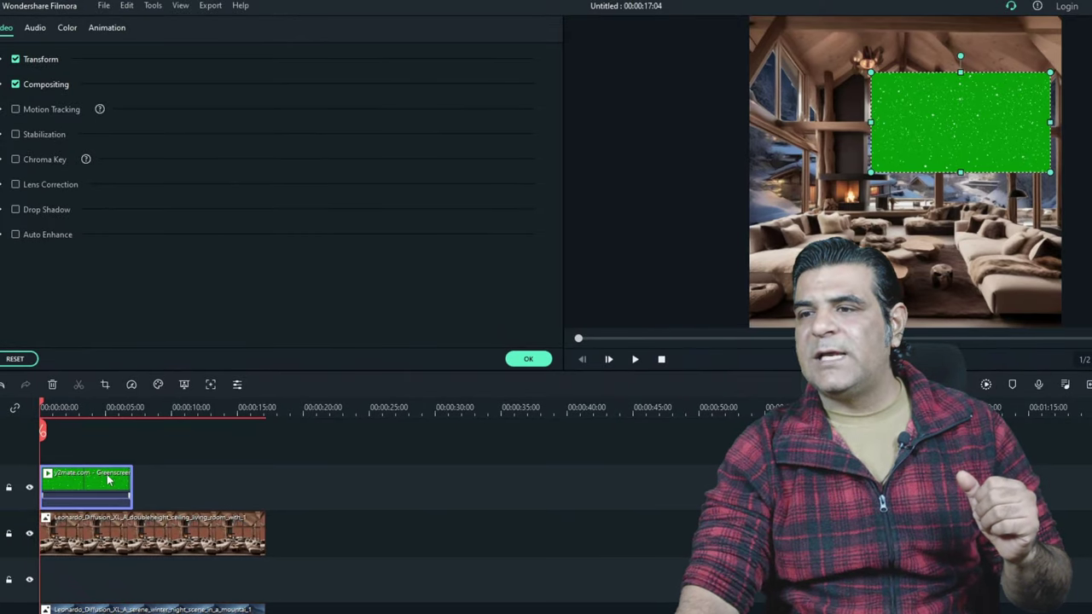
{"action": "left_click", "coordinate": [16, 160]}
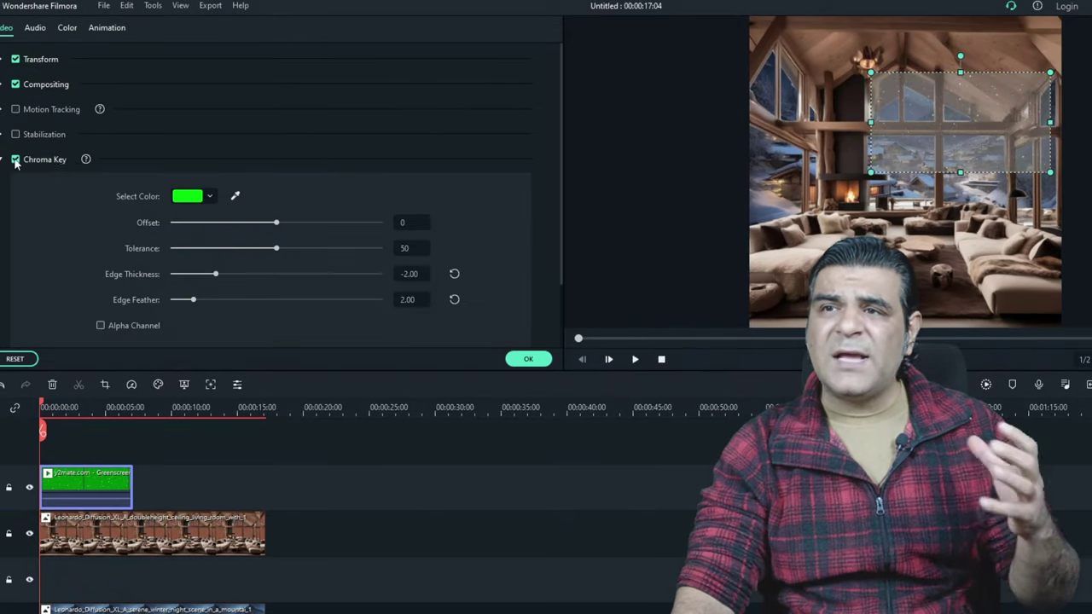
{"action": "left_click", "coordinate": [360, 222]}
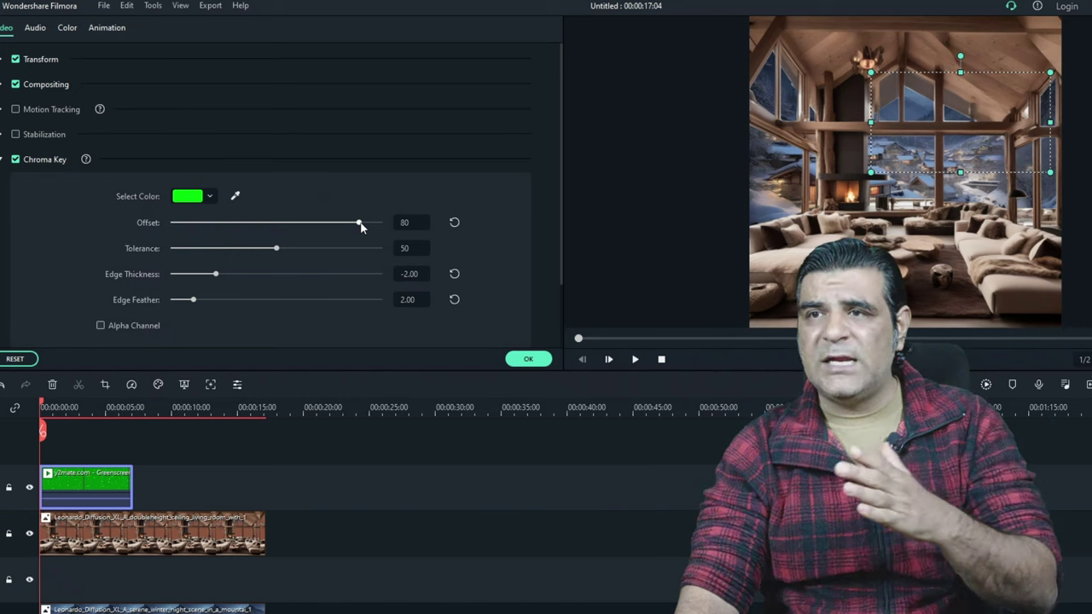
{"action": "left_click_drag", "start_coordinate": [340, 223], "coordinate": [320, 223]}
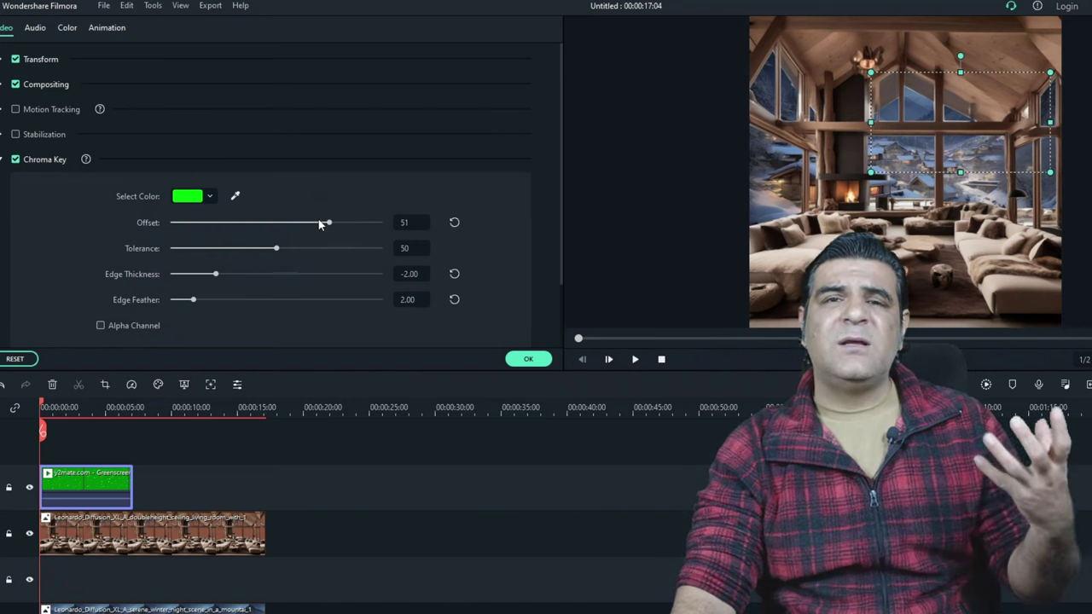
{"action": "scroll", "coordinate": [284, 249], "scroll_direction": "down", "scroll_amount": 1}
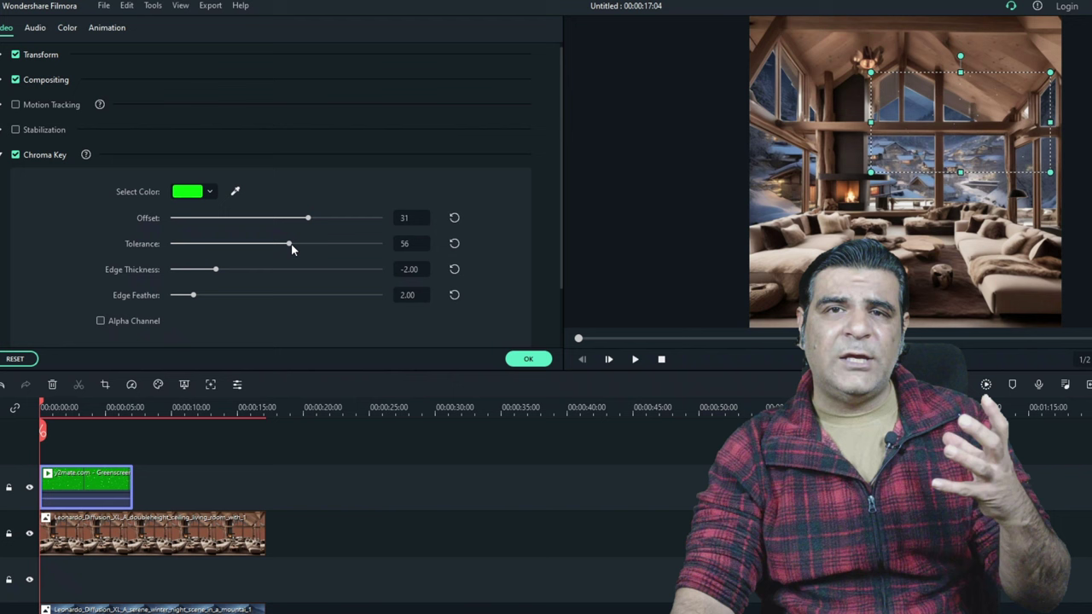
{"action": "left_click_drag", "start_coordinate": [317, 247], "coordinate": [265, 237]}
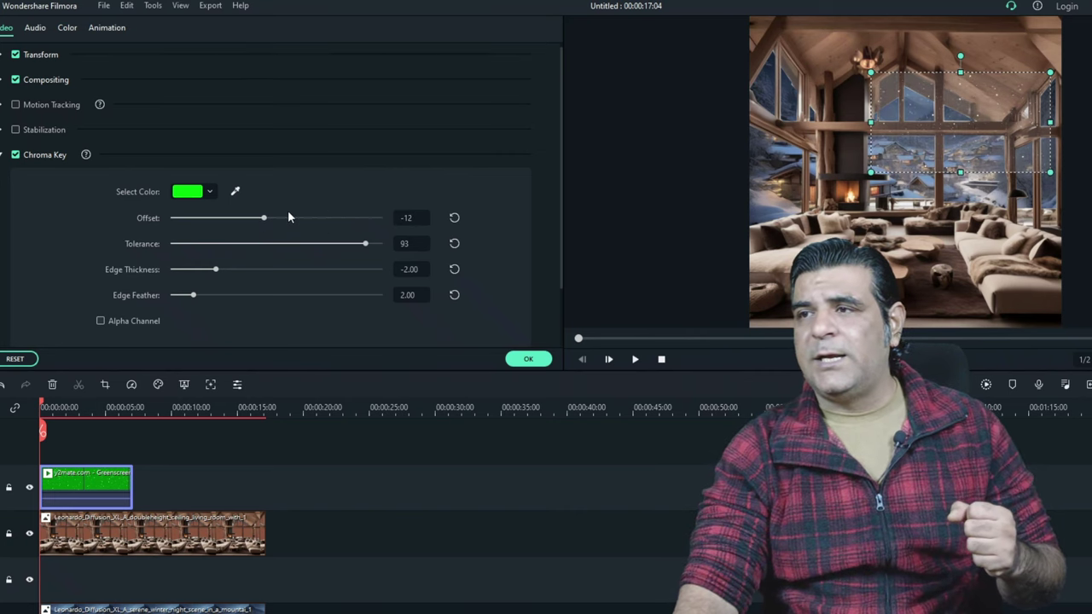
{"action": "left_click", "coordinate": [287, 218]}
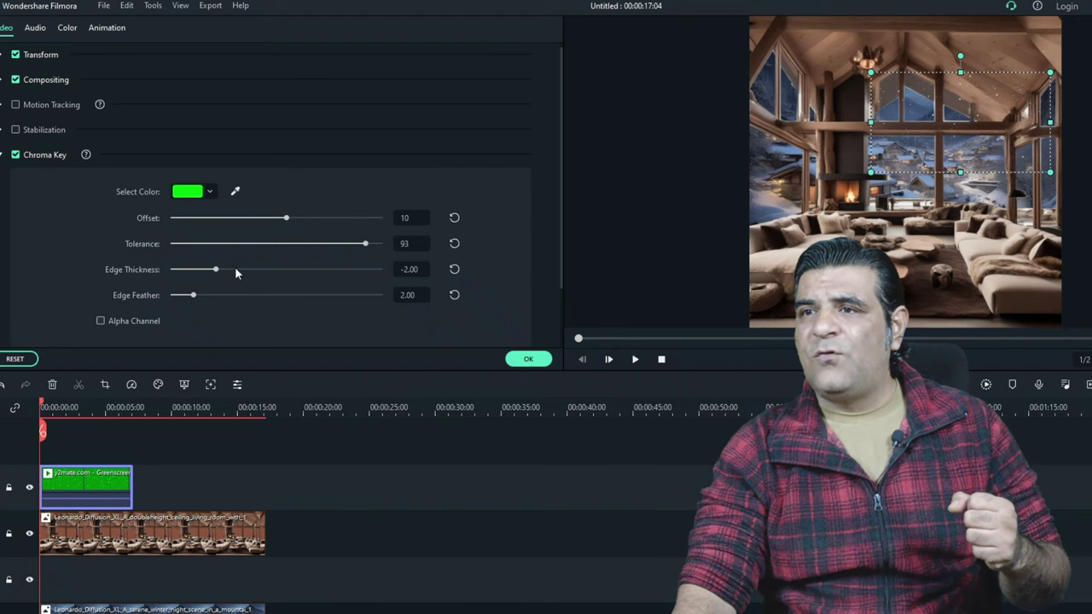
{"action": "left_click_drag", "start_coordinate": [218, 270], "coordinate": [316, 273]}
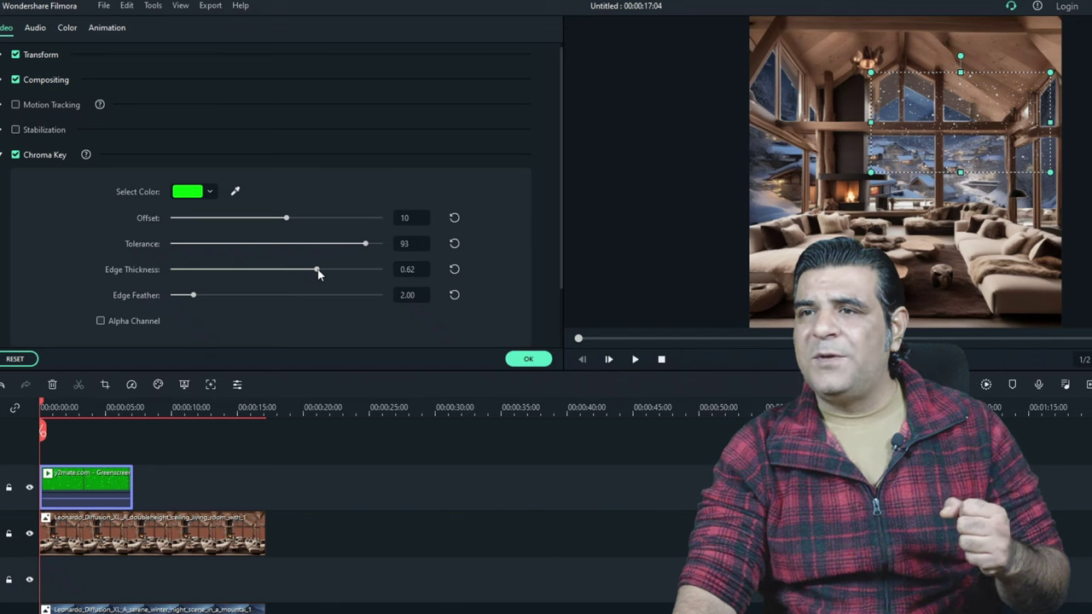
{"action": "left_click_drag", "start_coordinate": [196, 298], "coordinate": [179, 299]}
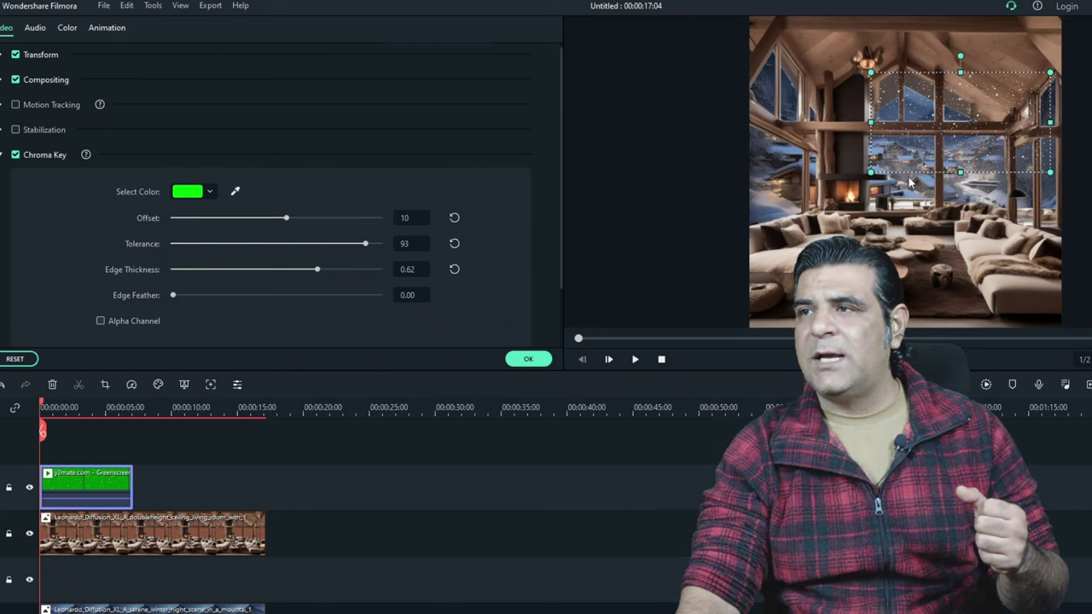
Step: Enlarge the snowfall clip to cover the large windows beside the fireplace and move it to the track beneath the living room image
{"action": "left_click_drag", "start_coordinate": [939, 139], "coordinate": [903, 139]}
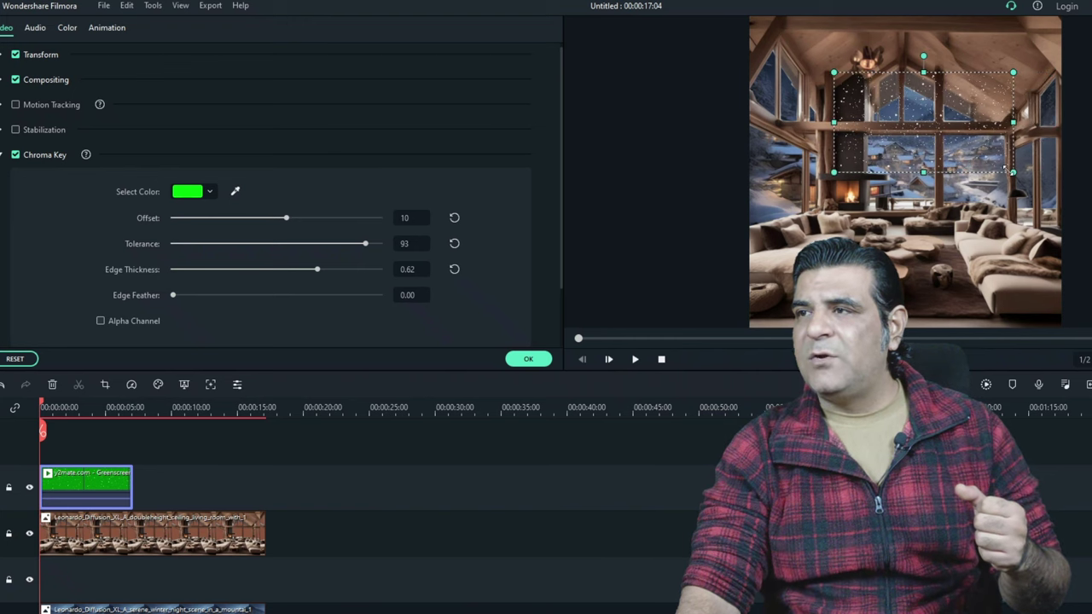
{"action": "left_click_drag", "start_coordinate": [1013, 172], "coordinate": [1032, 196]}
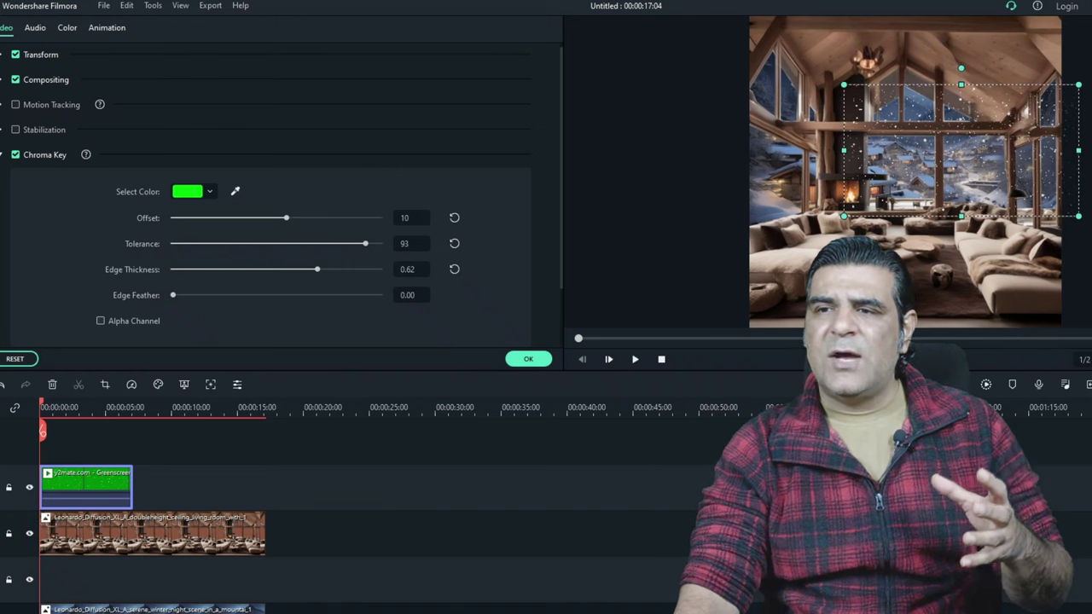
{"action": "left_click_drag", "start_coordinate": [88, 499], "coordinate": [58, 562]}
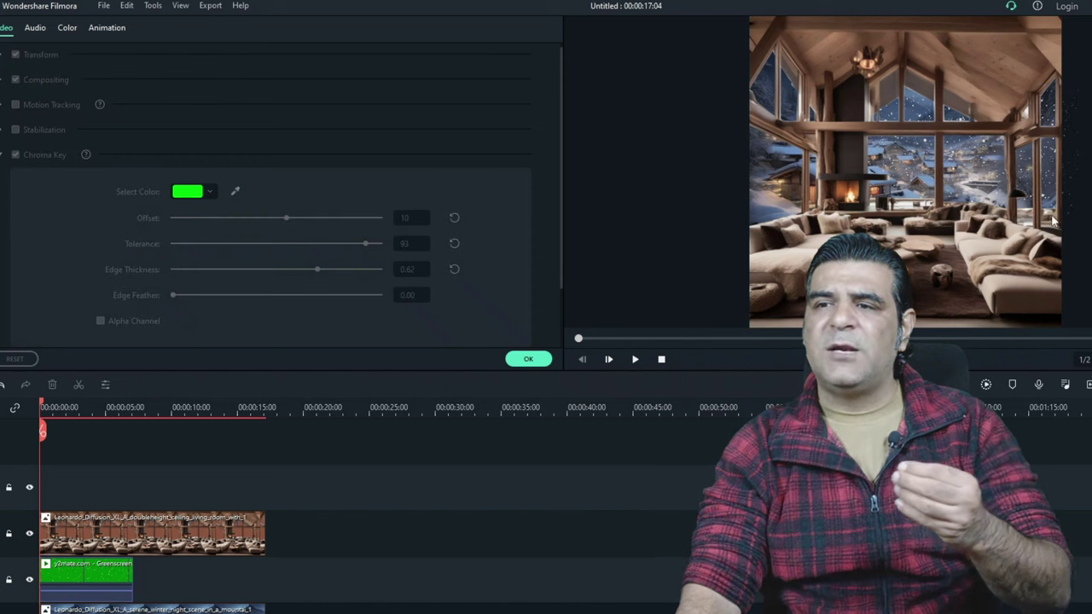
Step: Narrow the snowfall clip so its outer edge lines up with the edge of the living room image
{"action": "left_click", "coordinate": [965, 162]}
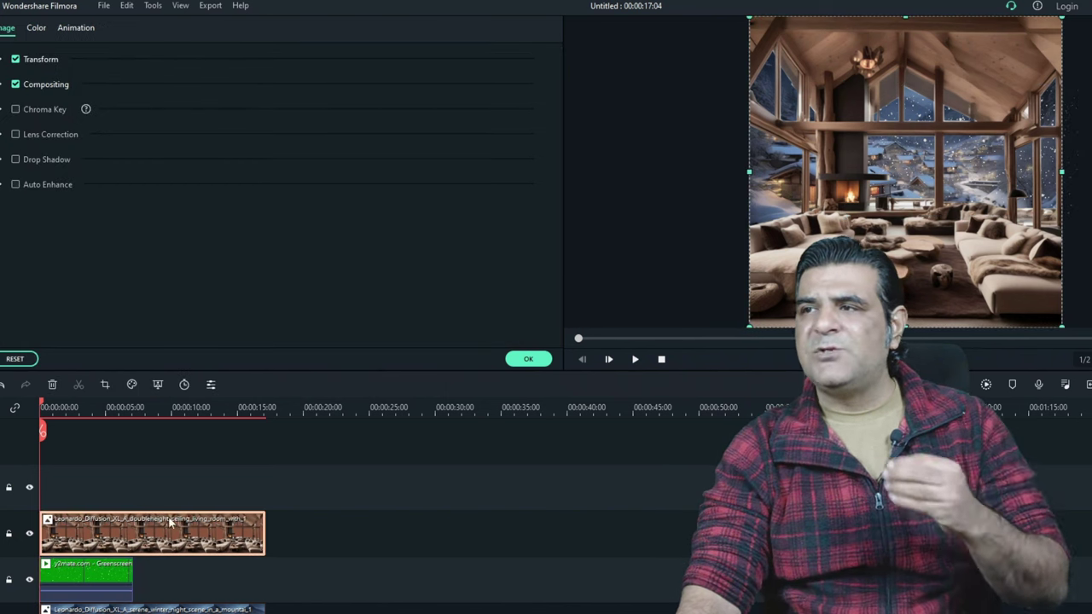
{"action": "left_click", "coordinate": [110, 570]}
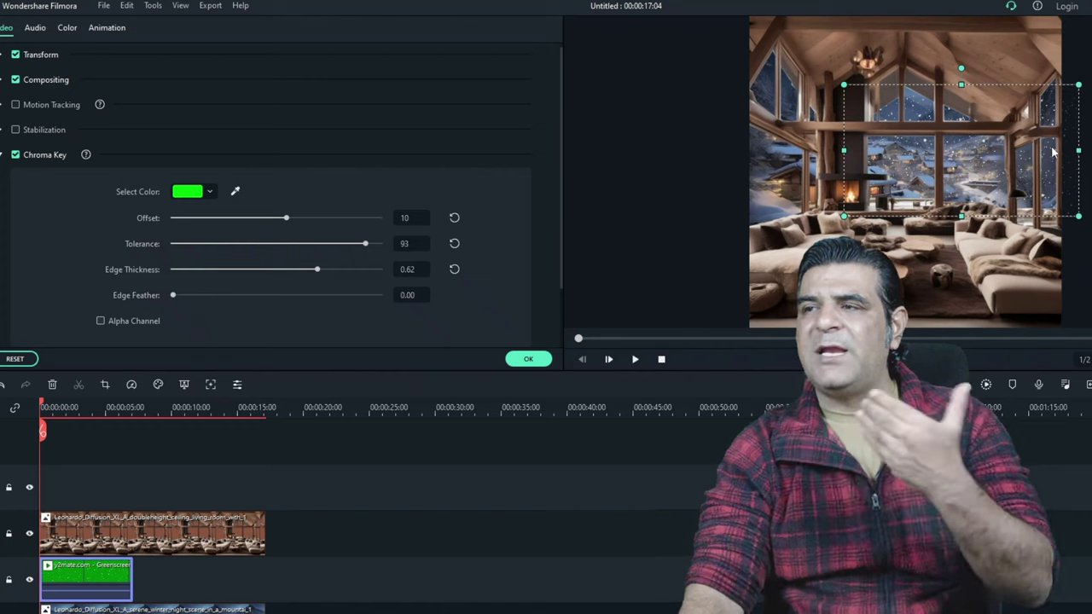
{"action": "left_click_drag", "start_coordinate": [1078, 151], "coordinate": [1056, 155]}
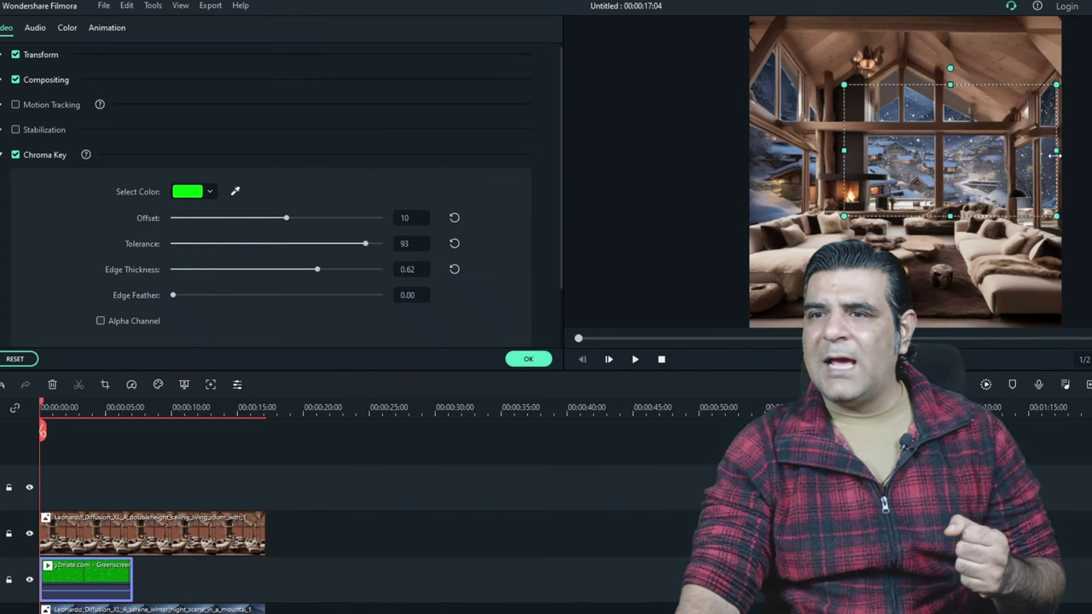
Step: Duplicate the snowfall clip and place the copy directly after the original on the same track
{"action": "right_click", "coordinate": [126, 582]}
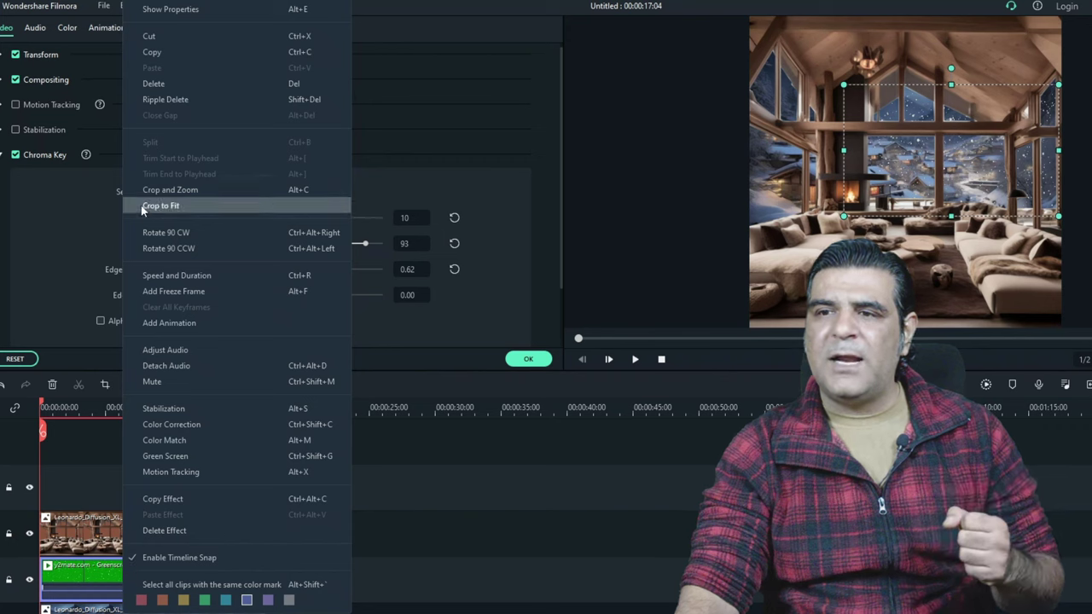
{"action": "left_click", "coordinate": [153, 55]}
{"action": "left_click", "coordinate": [145, 410]}
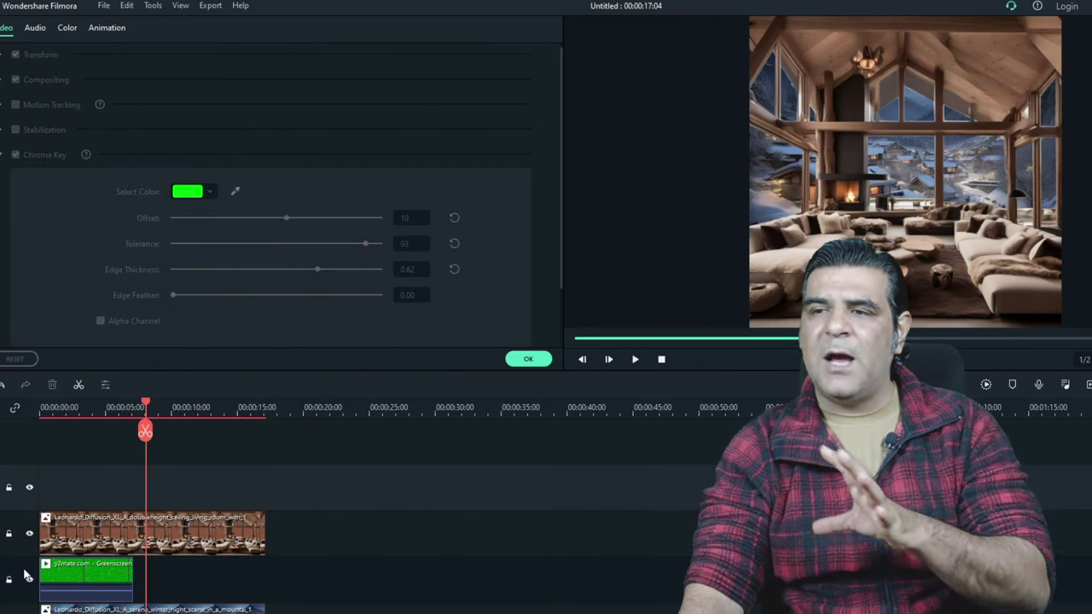
{"action": "key", "text": "ctrl+v"}
Step: Trim the living room image to end with the second snowfall clip and move it up one track, leaving an empty track beneath it
{"action": "left_click_drag", "start_coordinate": [261, 532], "coordinate": [226, 530]}
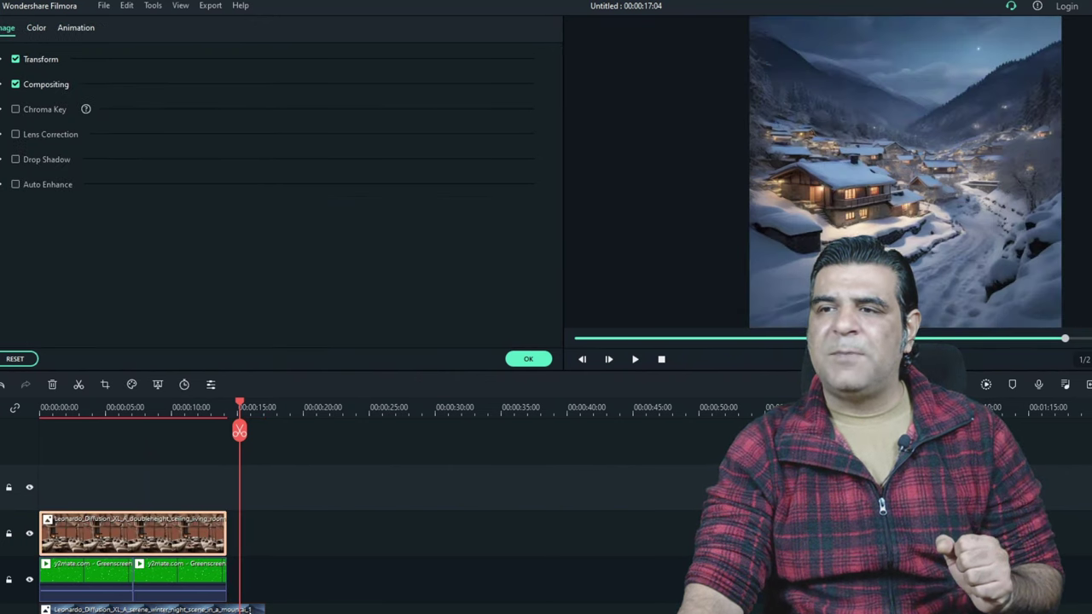
{"action": "left_click", "coordinate": [56, 490]}
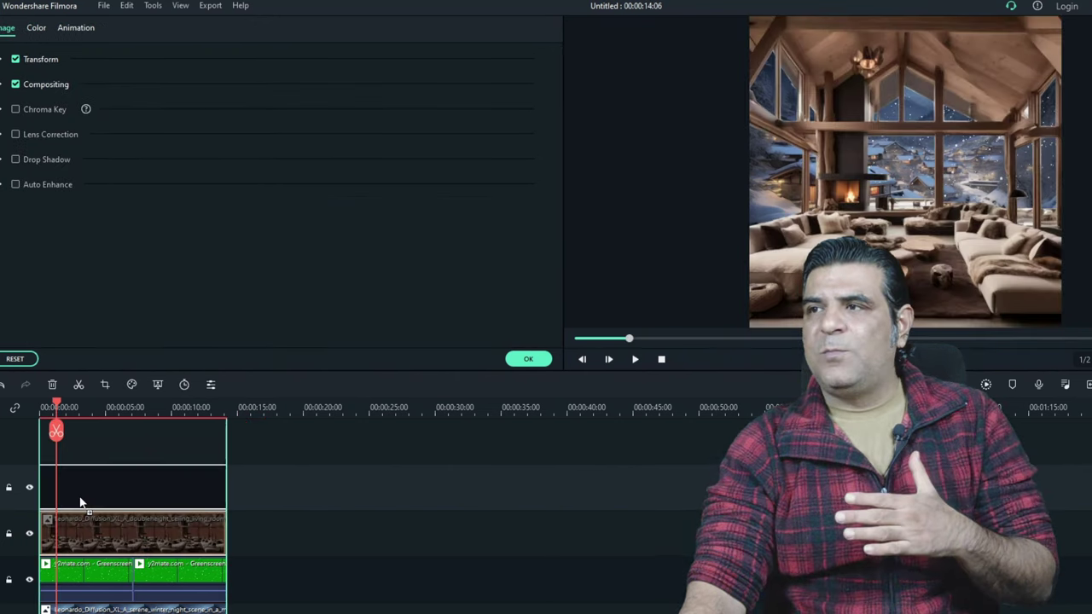
{"action": "left_click_drag", "start_coordinate": [81, 503], "coordinate": [81, 475]}
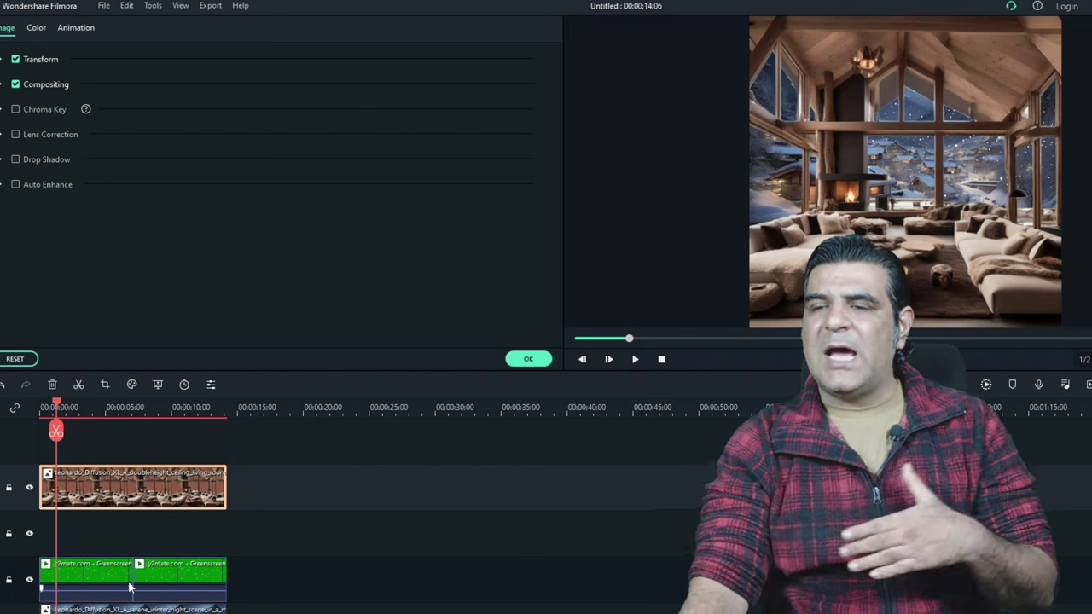
Step: Try to paste another copy of the snowfall clip at the timeline start
{"action": "left_click", "coordinate": [156, 584]}
{"action": "right_click", "coordinate": [162, 581]}
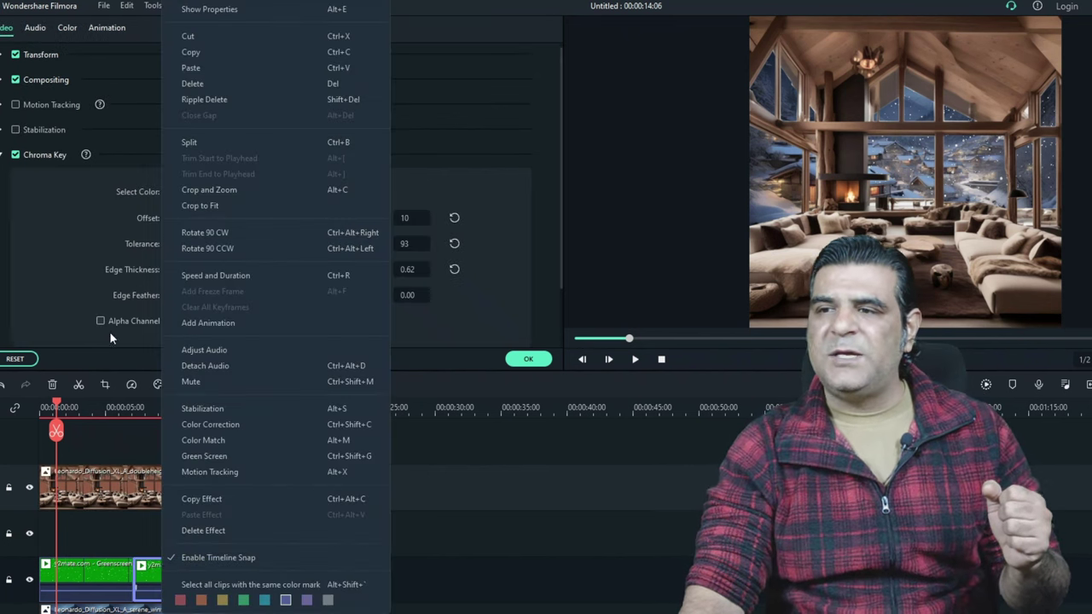
{"action": "left_click", "coordinate": [40, 411]}
{"action": "left_click", "coordinate": [62, 518]}
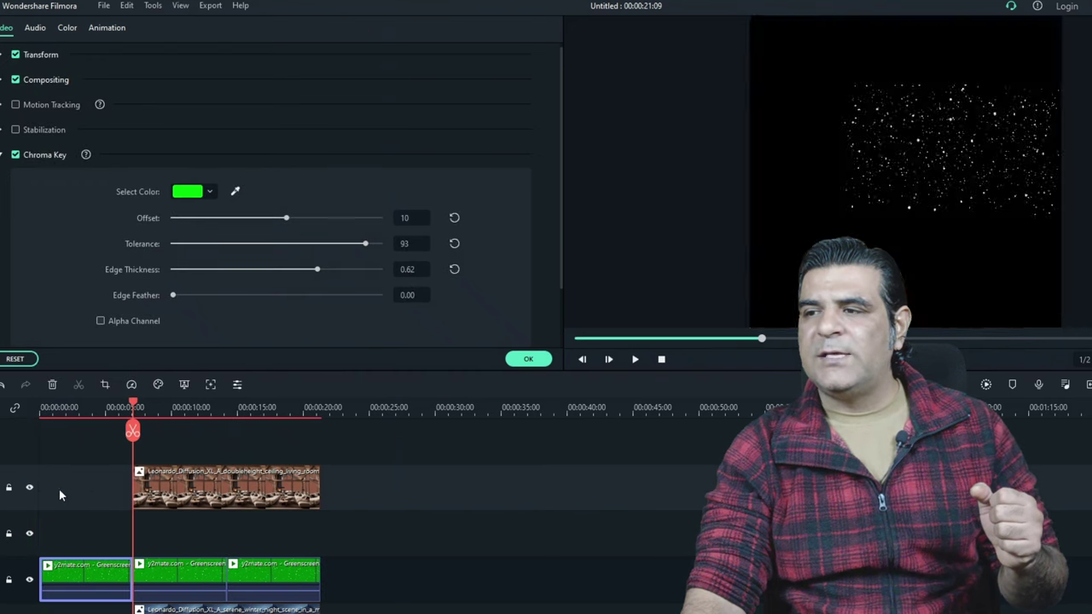
Step: Place a snowfall copy at the timeline start on the empty track and fit it over the living room's left-hand windows
{"action": "left_click_drag", "start_coordinate": [101, 577], "coordinate": [101, 531]}
{"action": "left_click_drag", "start_coordinate": [76, 465], "coordinate": [94, 449]}
{"action": "left_click", "coordinate": [960, 85]}
{"action": "left_click_drag", "start_coordinate": [960, 85], "coordinate": [754, 52]}
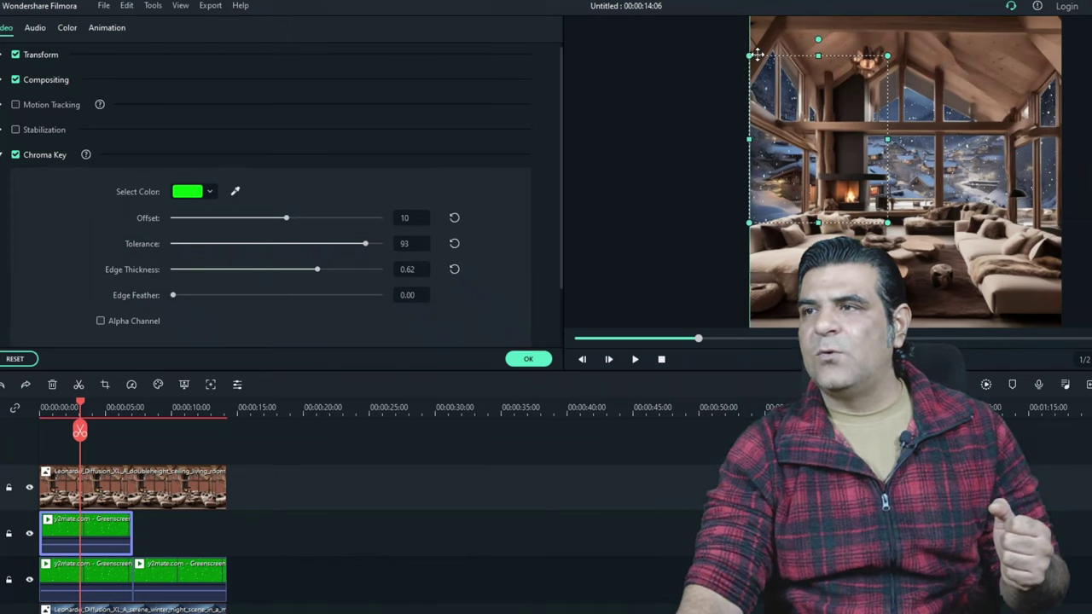
Step: Set the brightness of the upper snowfall track's first clip to 58 and its second clip to 61
{"action": "left_click", "coordinate": [67, 27]}
{"action": "left_click", "coordinate": [2, 217]}
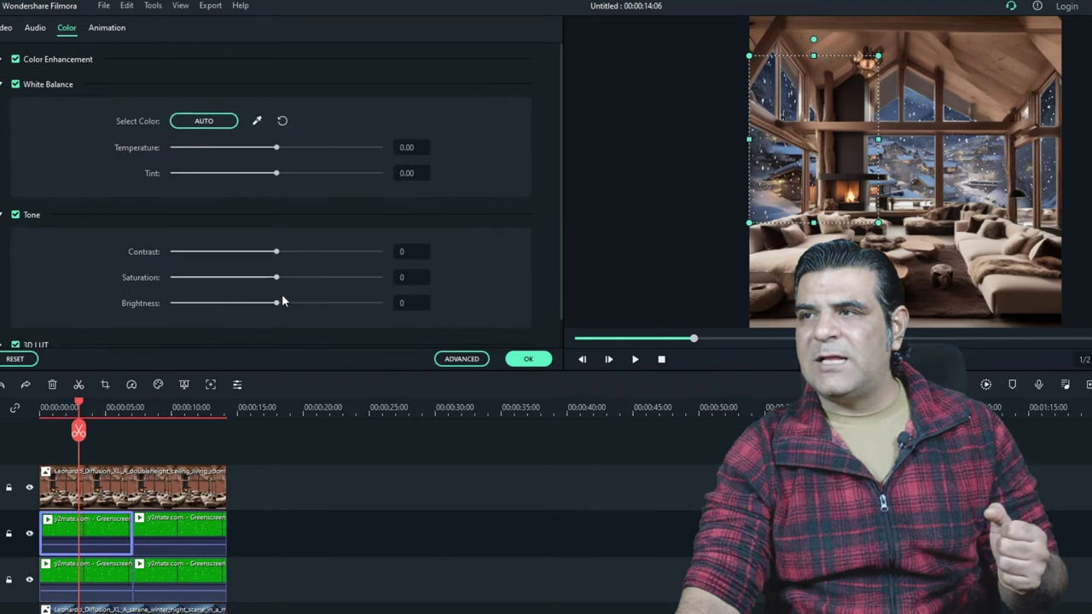
{"action": "left_click_drag", "start_coordinate": [278, 304], "coordinate": [337, 306]}
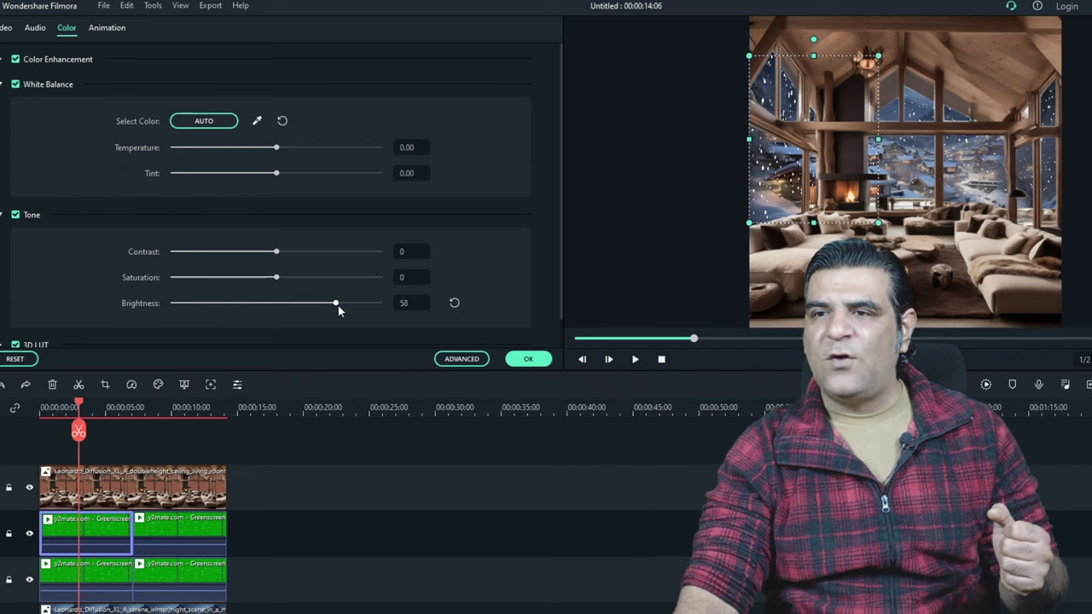
{"action": "left_click", "coordinate": [159, 528]}
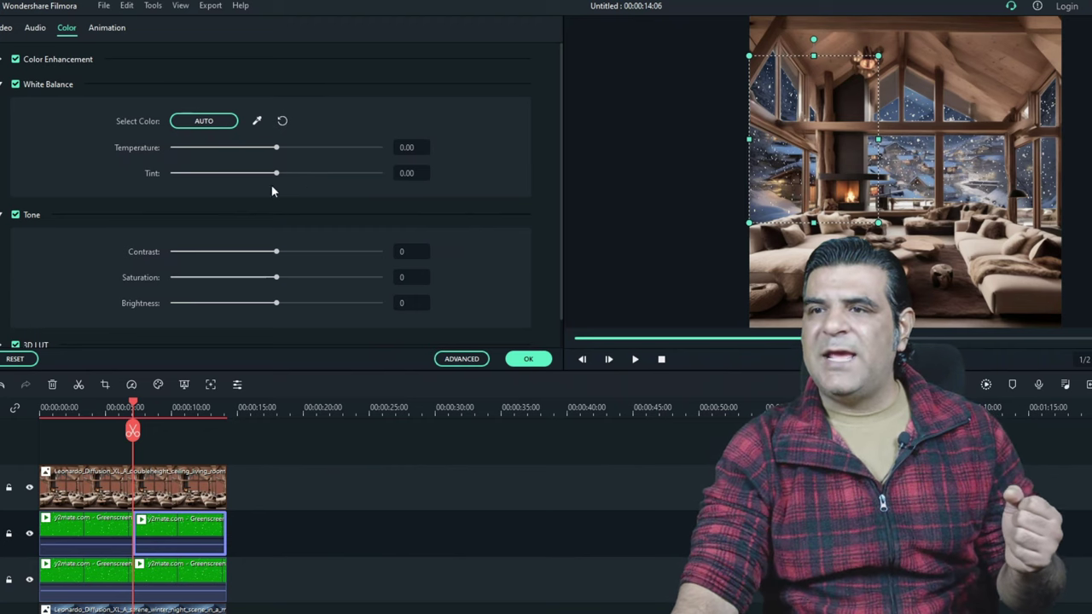
{"action": "left_click_drag", "start_coordinate": [278, 303], "coordinate": [341, 306]}
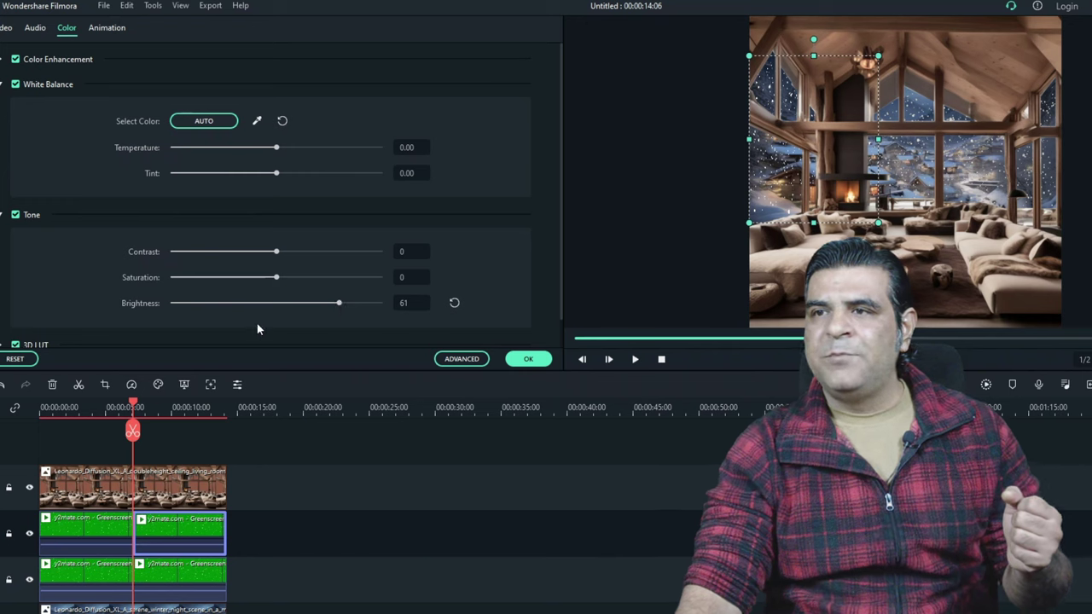
Step: Raise the brightness of the lower snowfall track's second clip and set its first clip's brightness to 63
{"action": "left_click", "coordinate": [191, 571]}
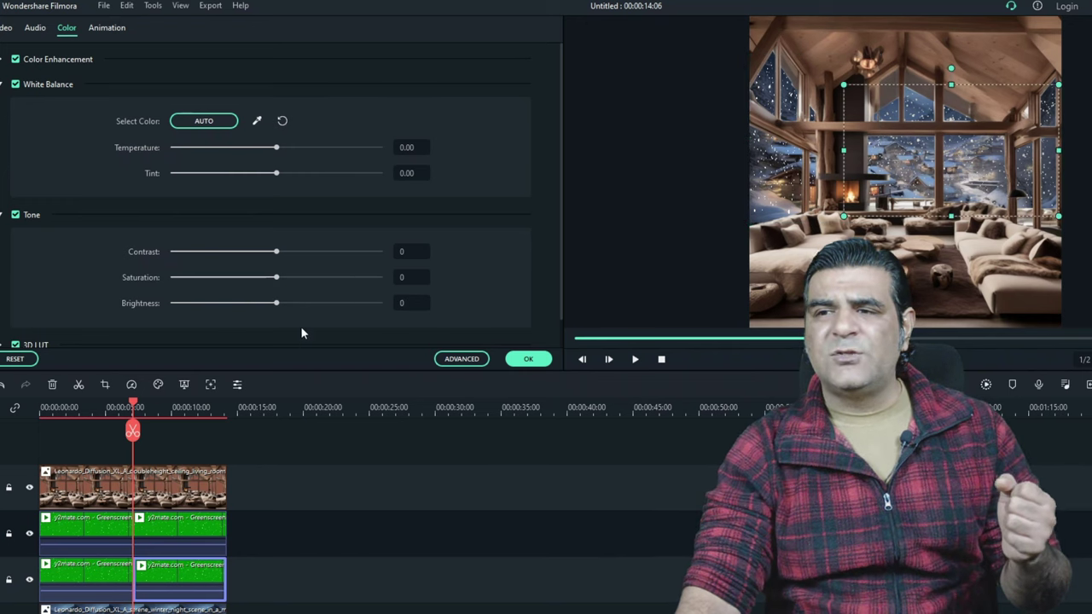
{"action": "left_click_drag", "start_coordinate": [277, 306], "coordinate": [350, 310]}
{"action": "left_click", "coordinate": [96, 584]}
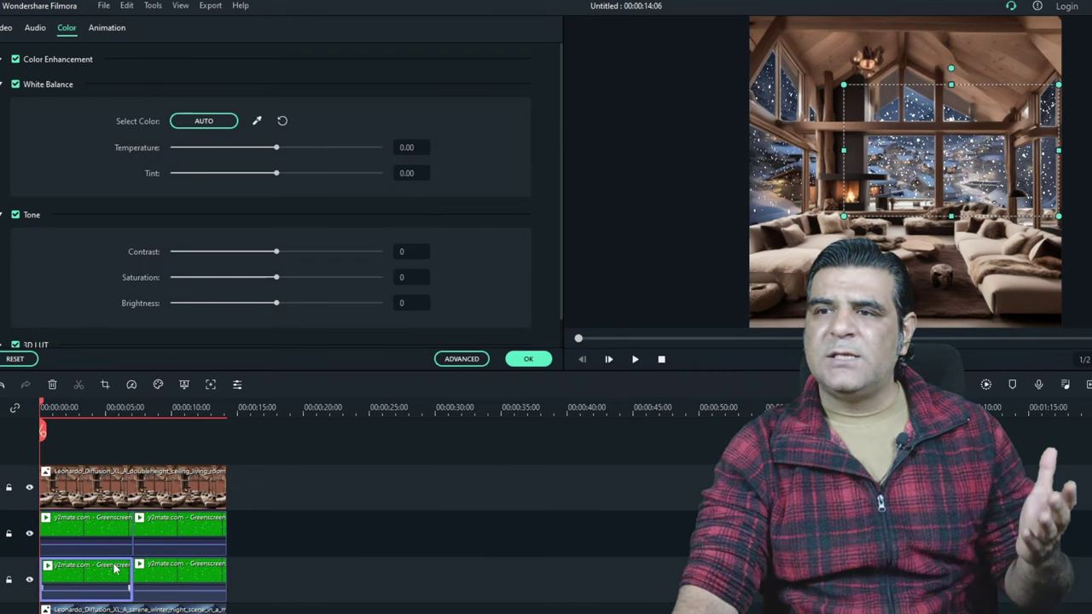
{"action": "left_click_drag", "start_coordinate": [277, 305], "coordinate": [343, 305]}
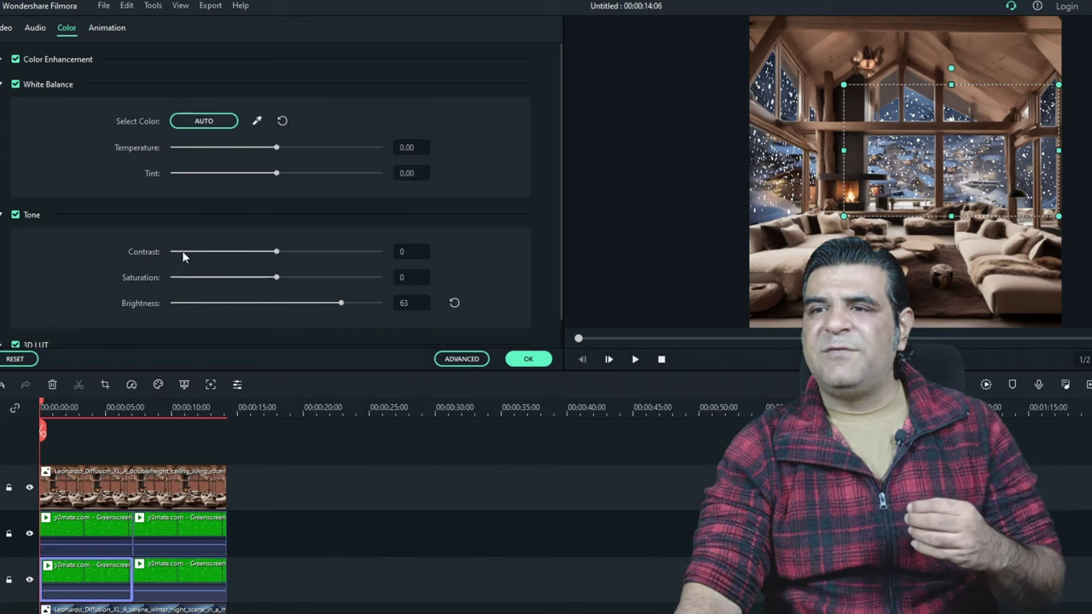
Step: Darken the living room image by setting its brightness to -31
{"action": "left_click", "coordinate": [173, 486]}
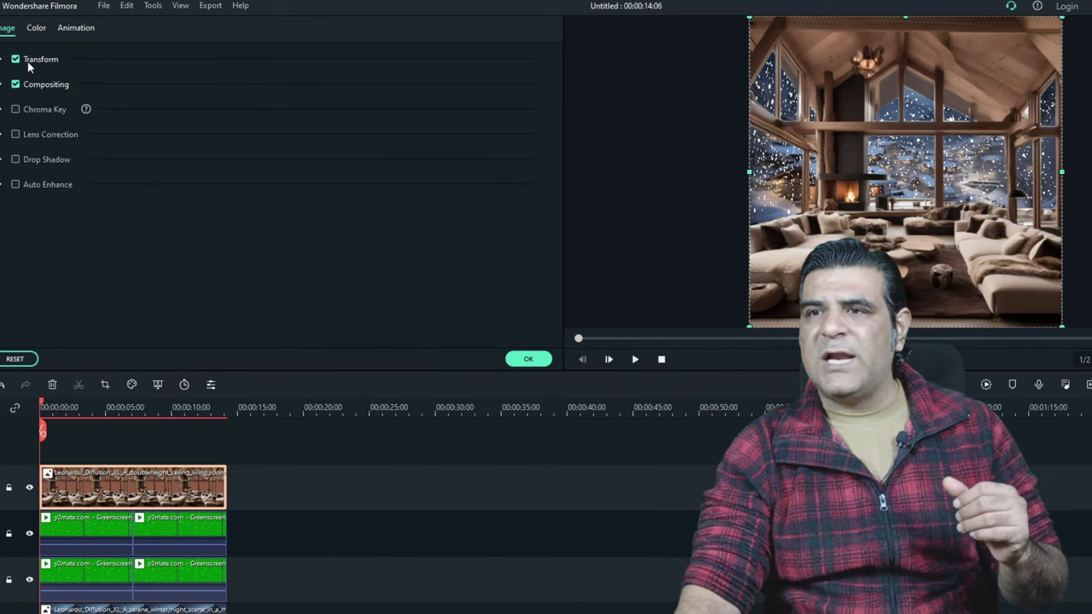
{"action": "left_click", "coordinate": [37, 29]}
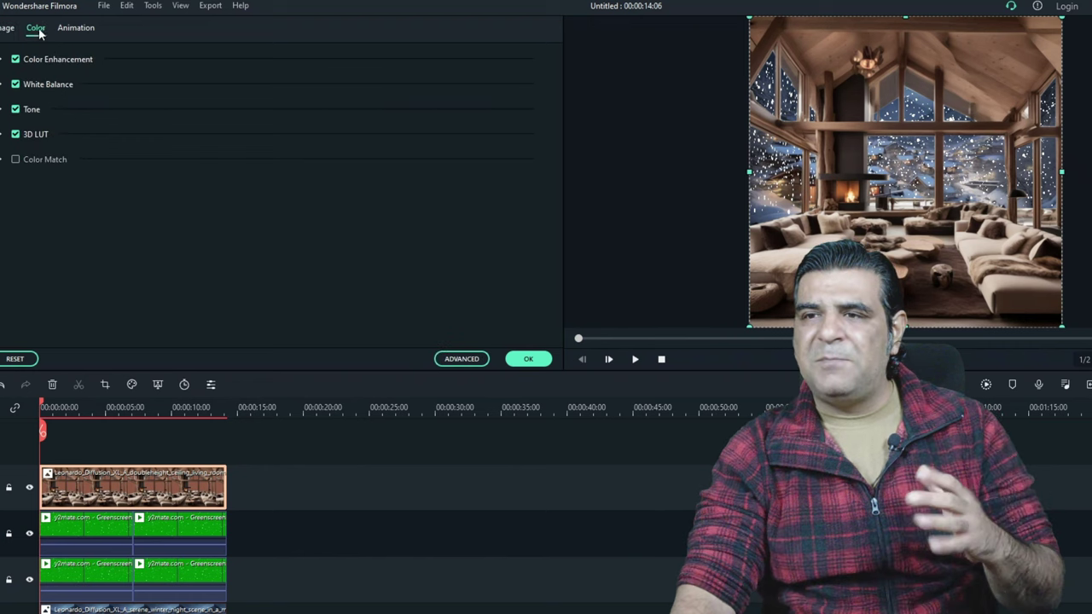
{"action": "left_click", "coordinate": [2, 84]}
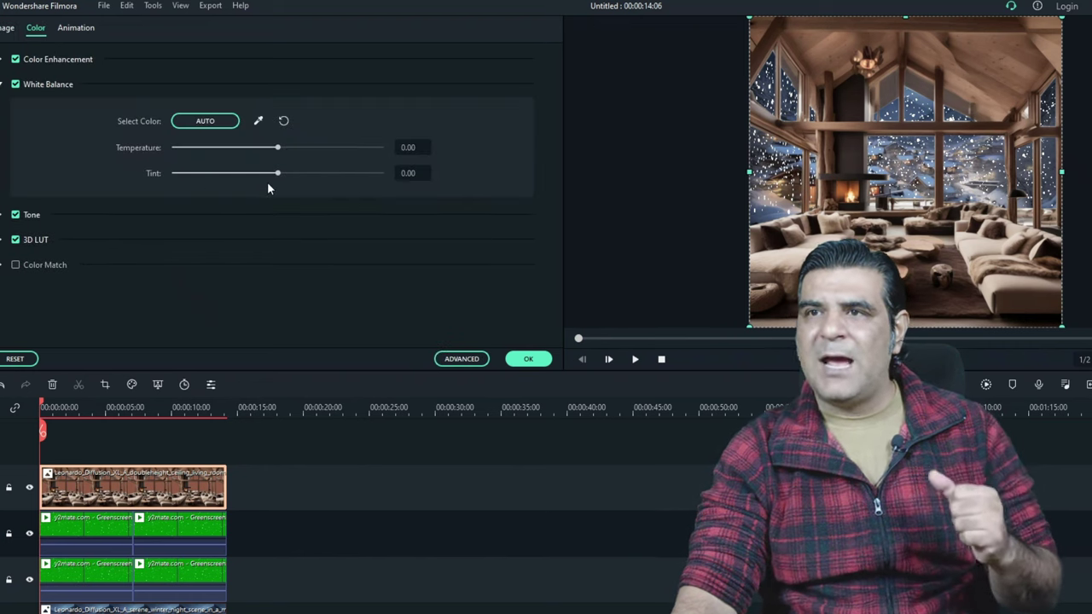
{"action": "left_click", "coordinate": [3, 215]}
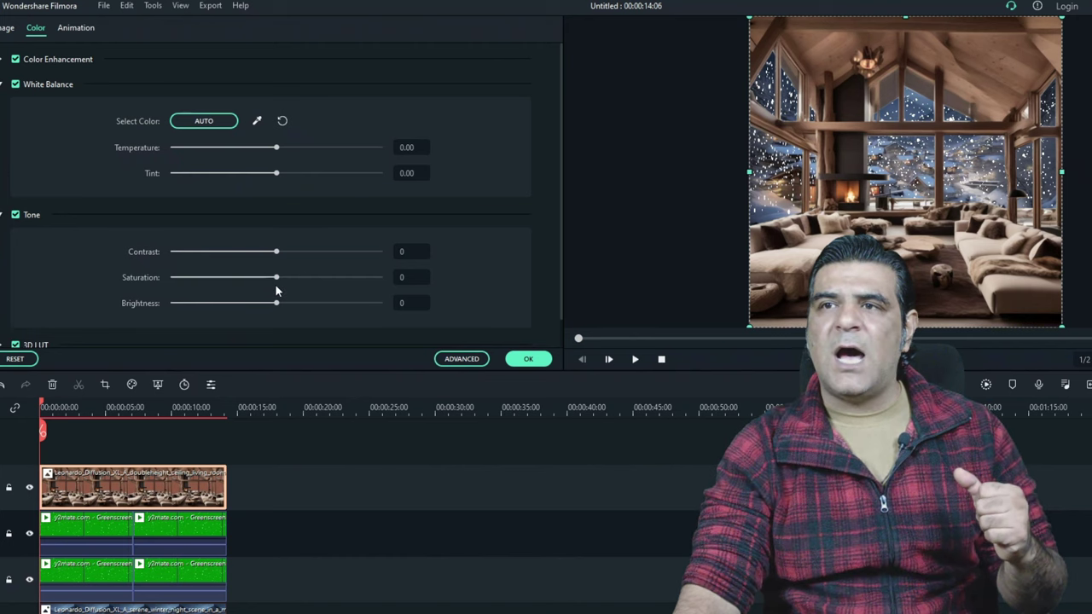
{"action": "left_click_drag", "start_coordinate": [275, 303], "coordinate": [259, 311]}
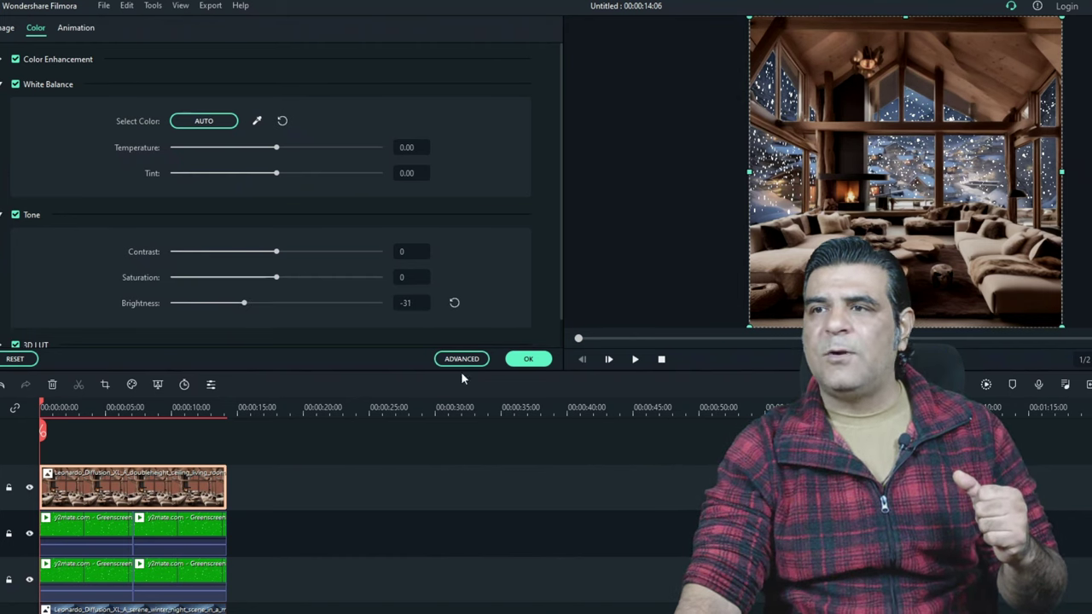
Step: Darken the living room image further by setting its brightness to -45
{"action": "left_click_drag", "start_coordinate": [245, 307], "coordinate": [230, 308]}
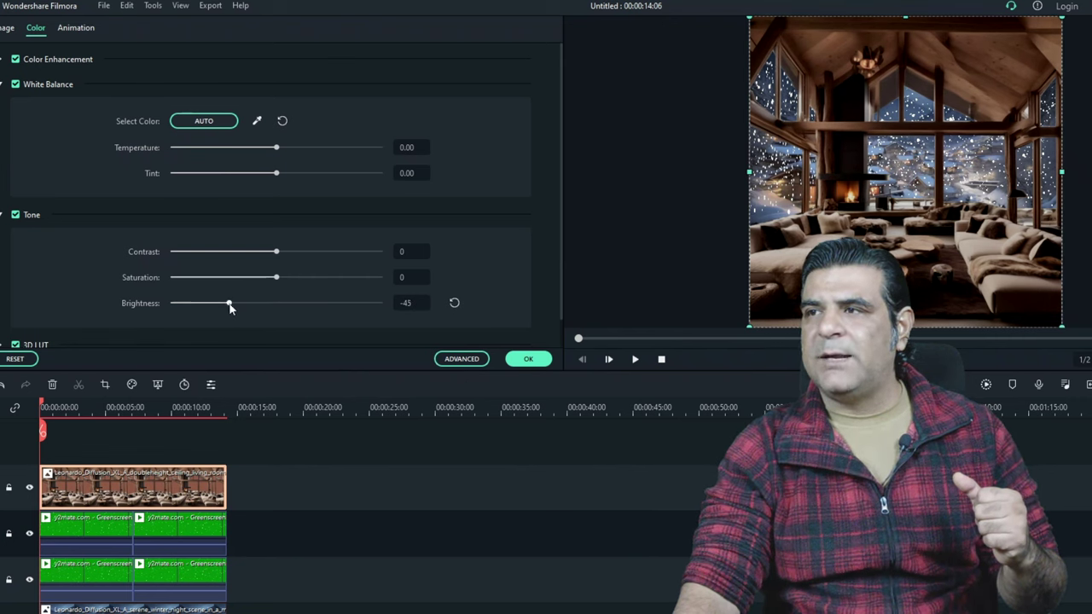
{"action": "left_click", "coordinate": [528, 358]}
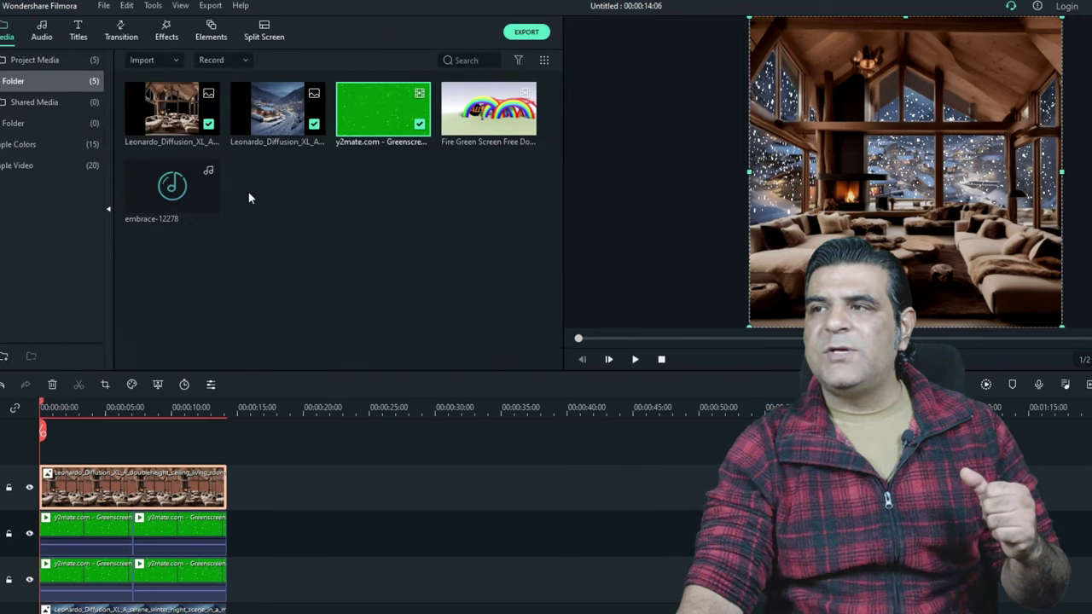
Step: Add the fire green-screen clip at the start of the top track, trim off its intro, and match its end to the living room image
{"action": "left_click_drag", "start_coordinate": [475, 143], "coordinate": [46, 435]}
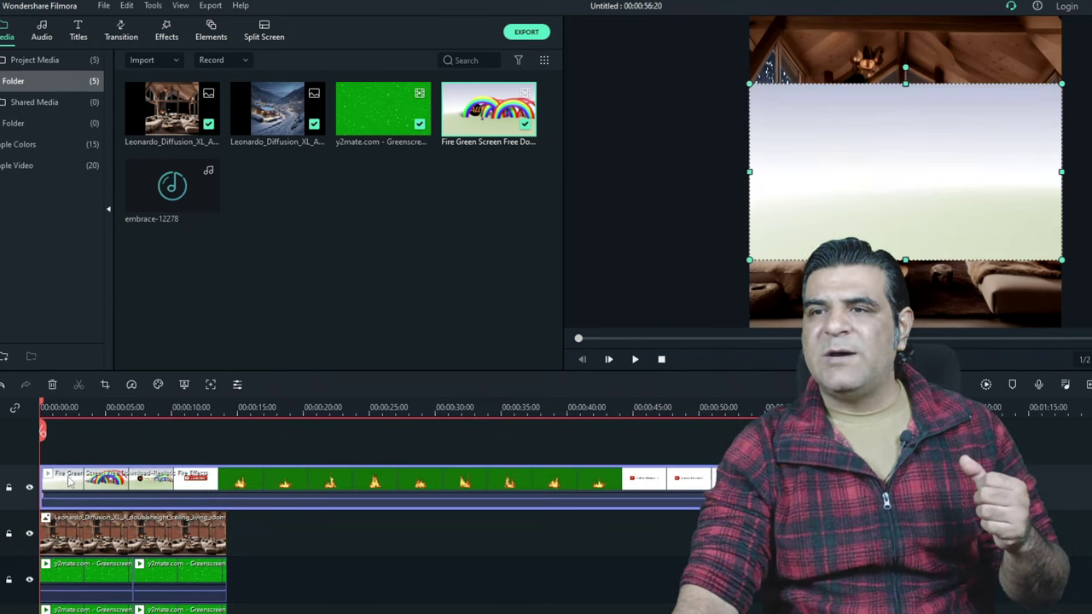
{"action": "left_click_drag", "start_coordinate": [44, 486], "coordinate": [218, 495]}
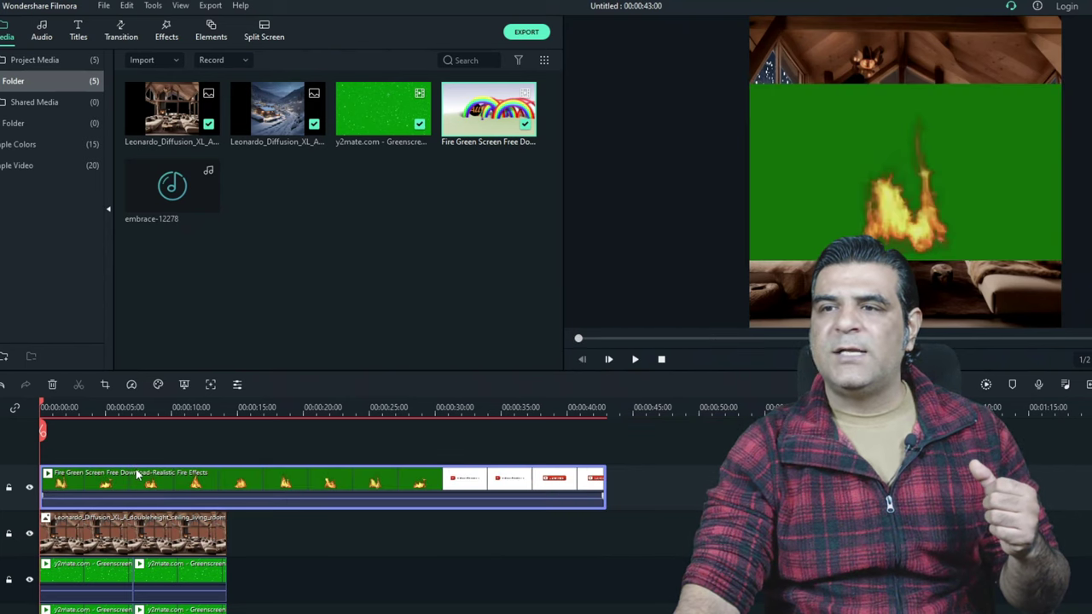
{"action": "left_click_drag", "start_coordinate": [218, 486], "coordinate": [225, 485]}
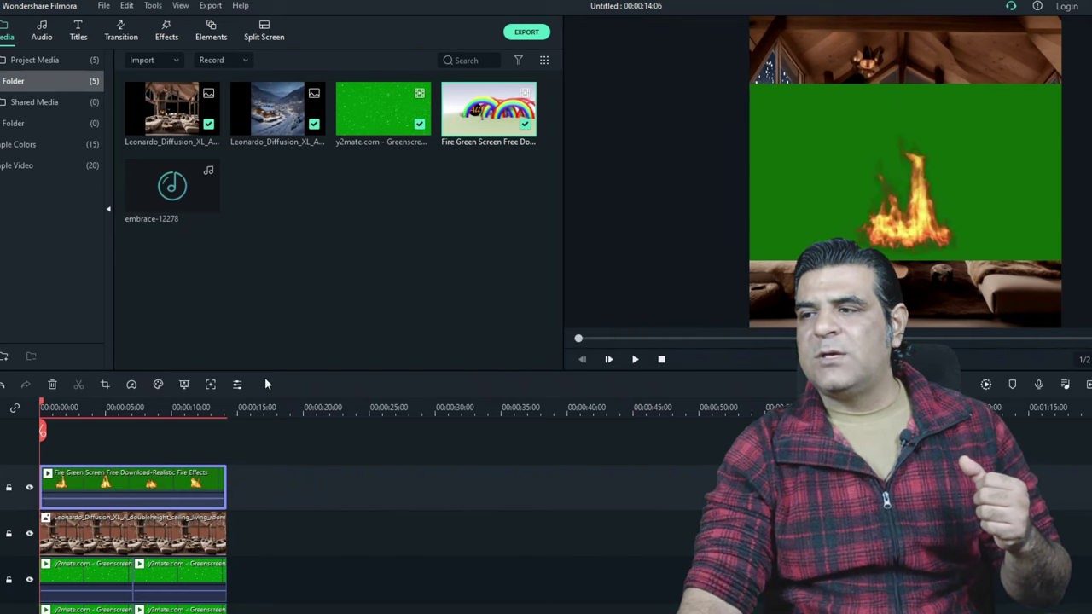
Step: Key out the fire clip's green background with Chroma Key, using an offset of 84 and a tolerance of 53
{"action": "left_click", "coordinate": [158, 384]}
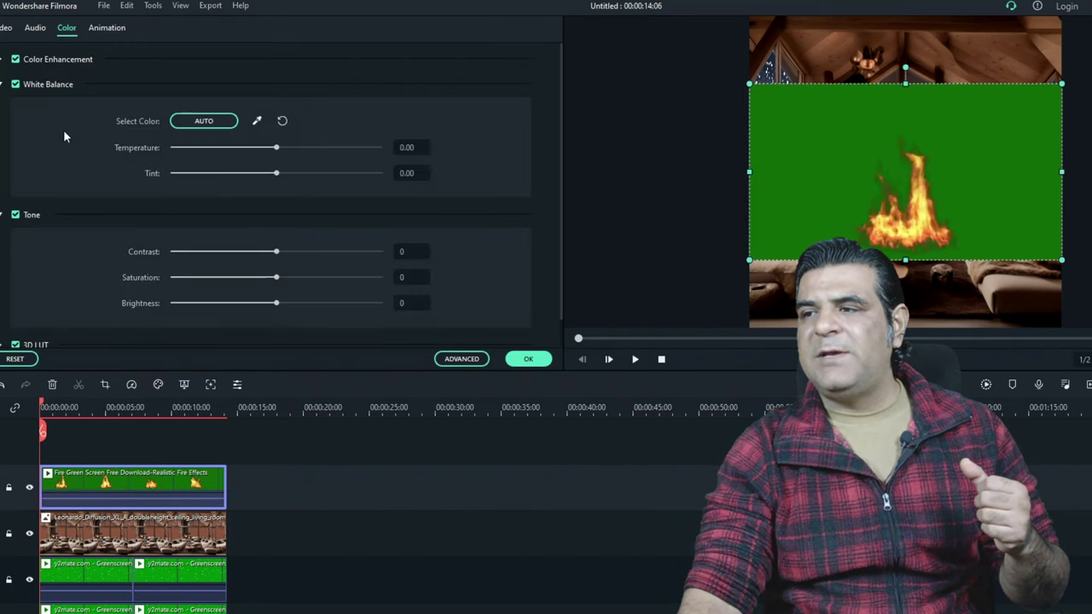
{"action": "left_click", "coordinate": [7, 29]}
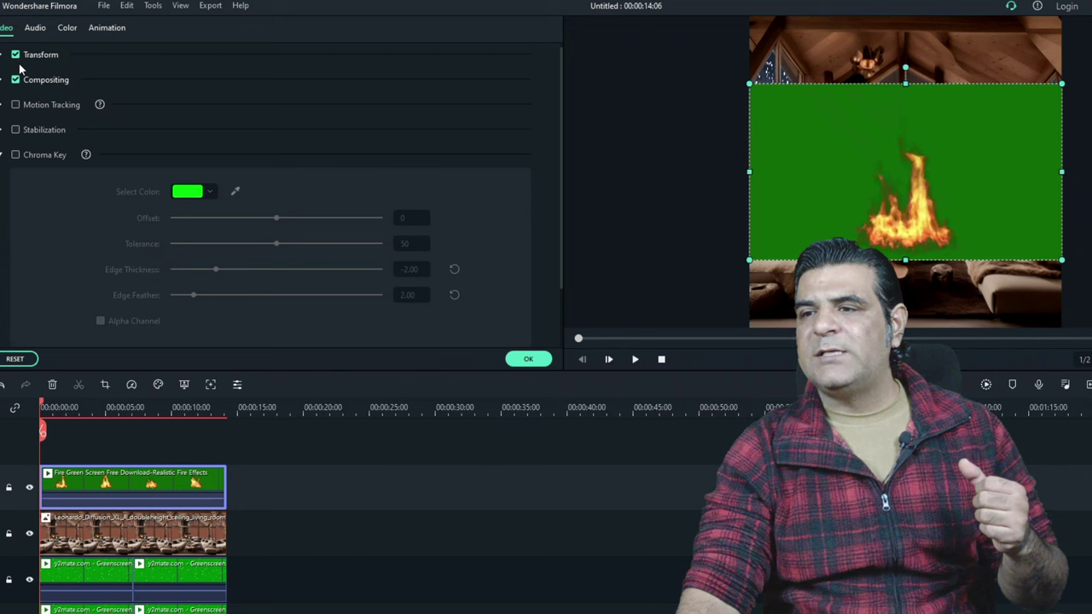
{"action": "left_click", "coordinate": [16, 153]}
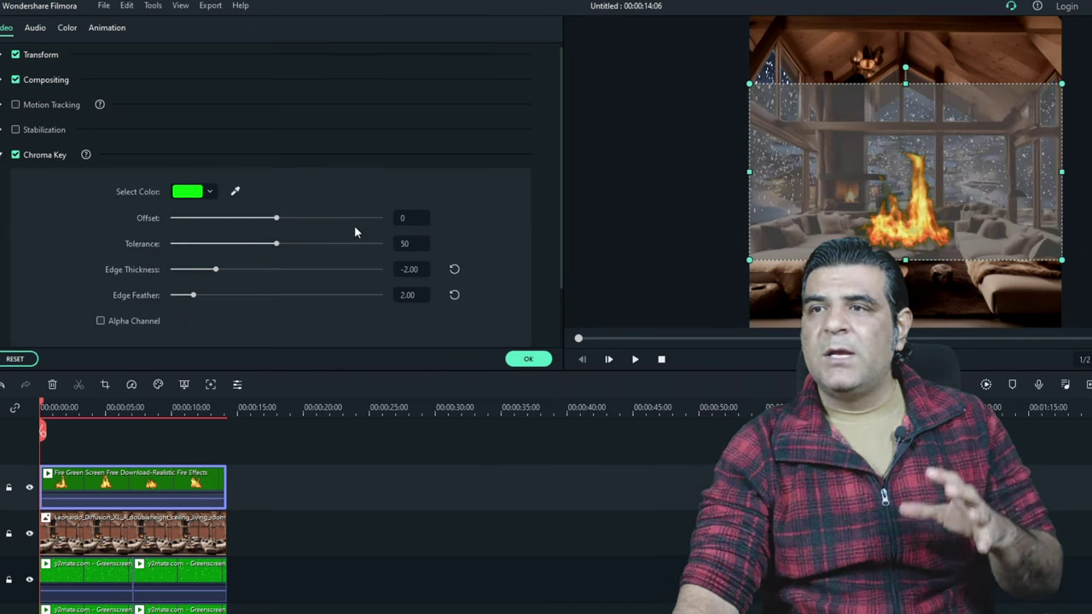
{"action": "left_click", "coordinate": [365, 218]}
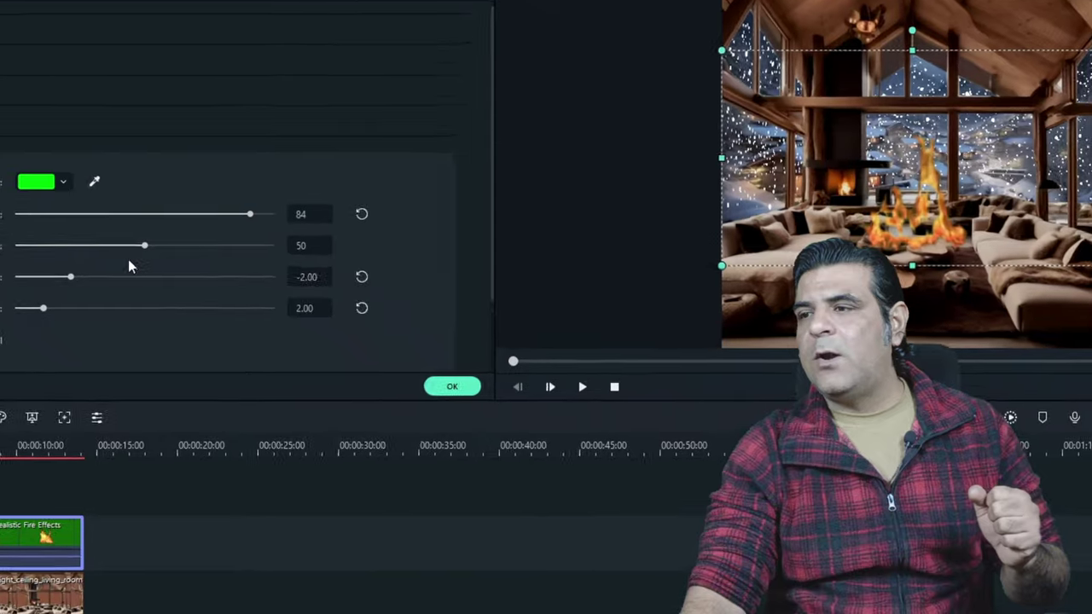
{"action": "left_click", "coordinate": [178, 248]}
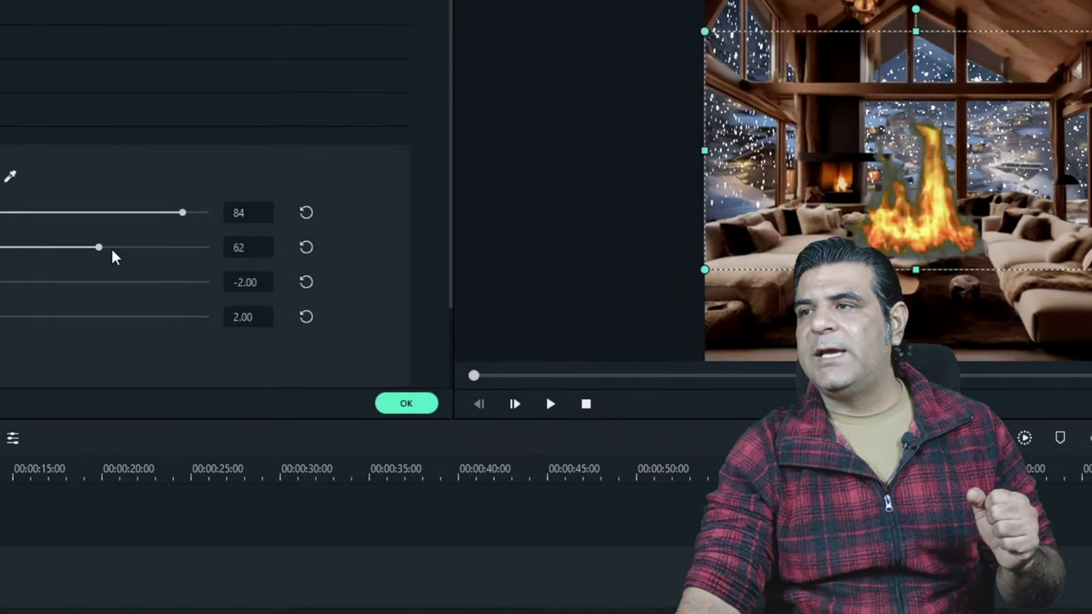
{"action": "left_click_drag", "start_coordinate": [110, 245], "coordinate": [73, 250]}
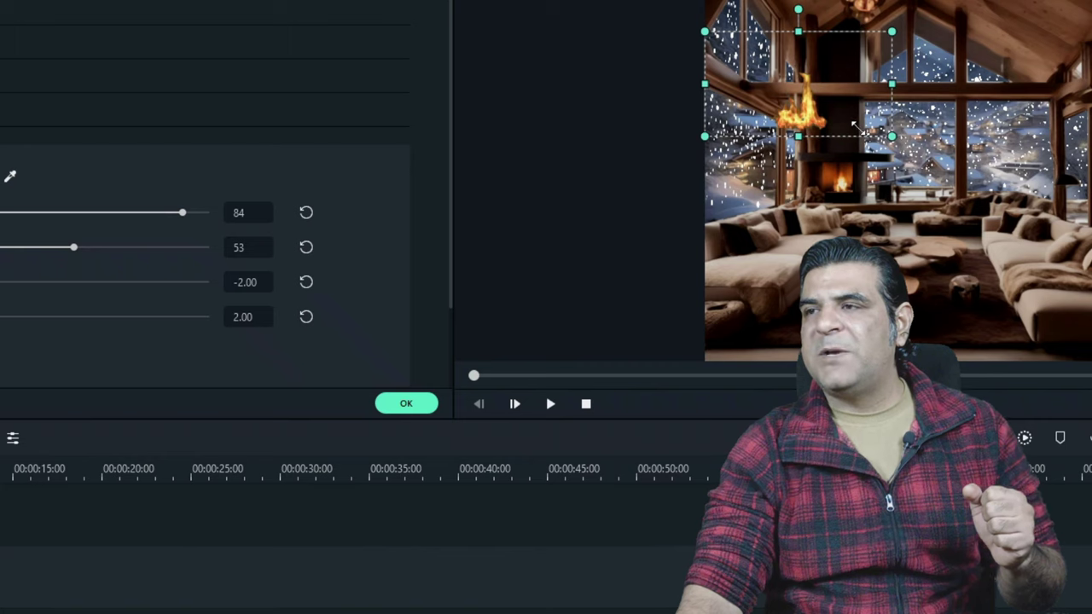
Step: Shrink the keyed fire and position it inside the living room's fireplace opening, keeping the settings
{"action": "left_click_drag", "start_coordinate": [839, 92], "coordinate": [897, 162]}
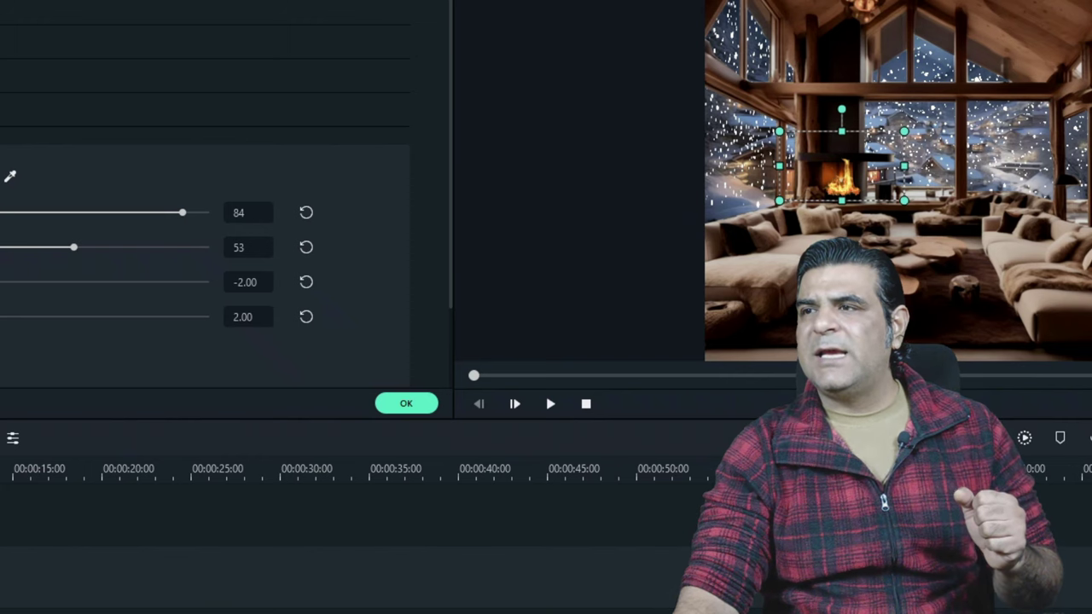
{"action": "left_click", "coordinate": [92, 179]}
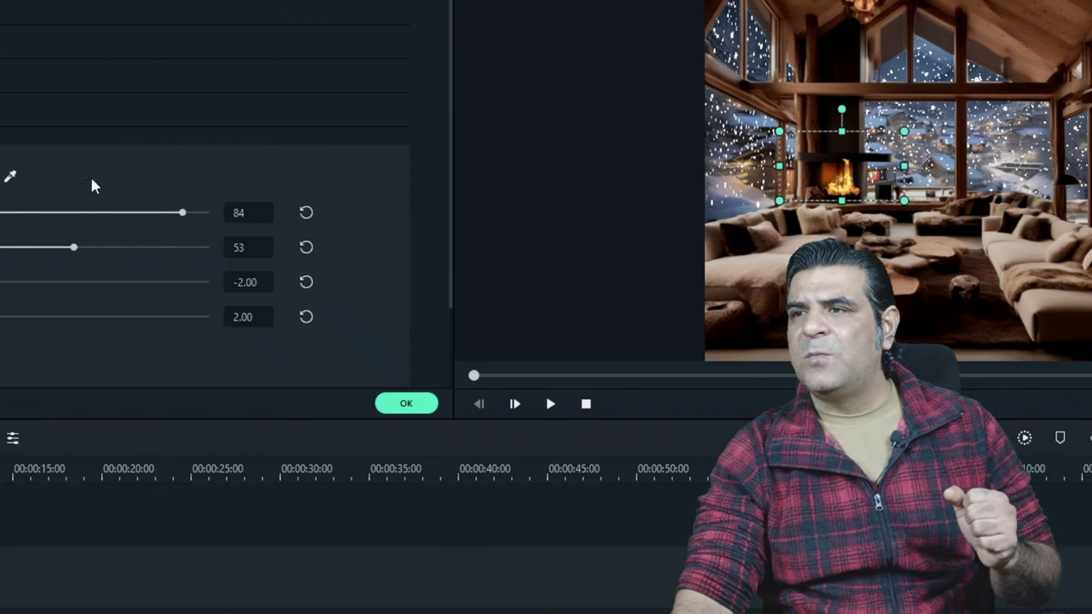
{"action": "left_click_drag", "start_coordinate": [515, 125], "coordinate": [538, 280]}
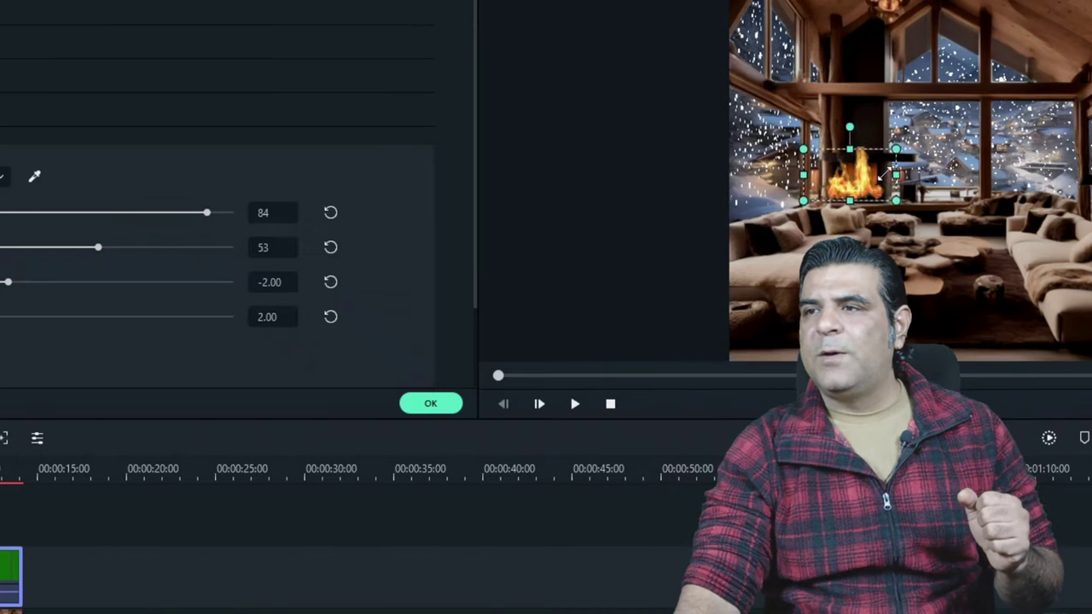
{"action": "left_click_drag", "start_coordinate": [884, 174], "coordinate": [860, 181]}
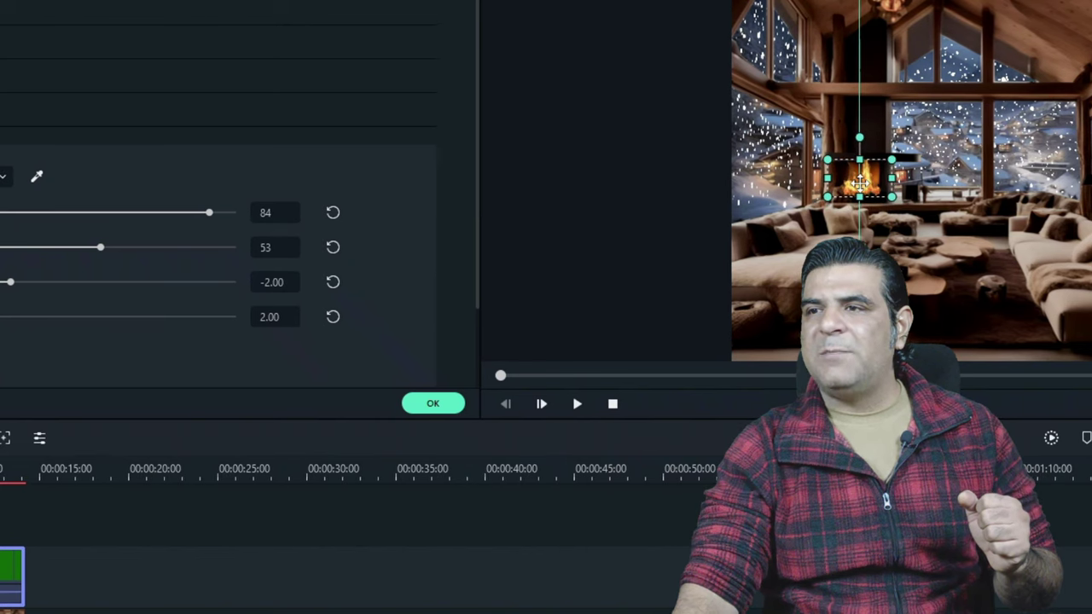
{"action": "left_click", "coordinate": [665, 565]}
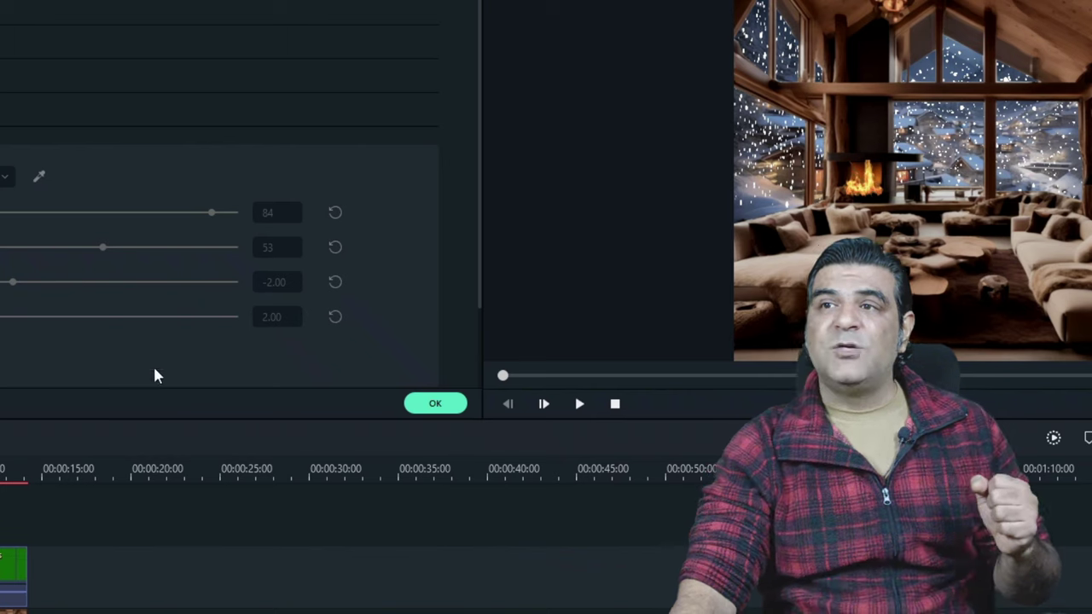
{"action": "left_click", "coordinate": [435, 405]}
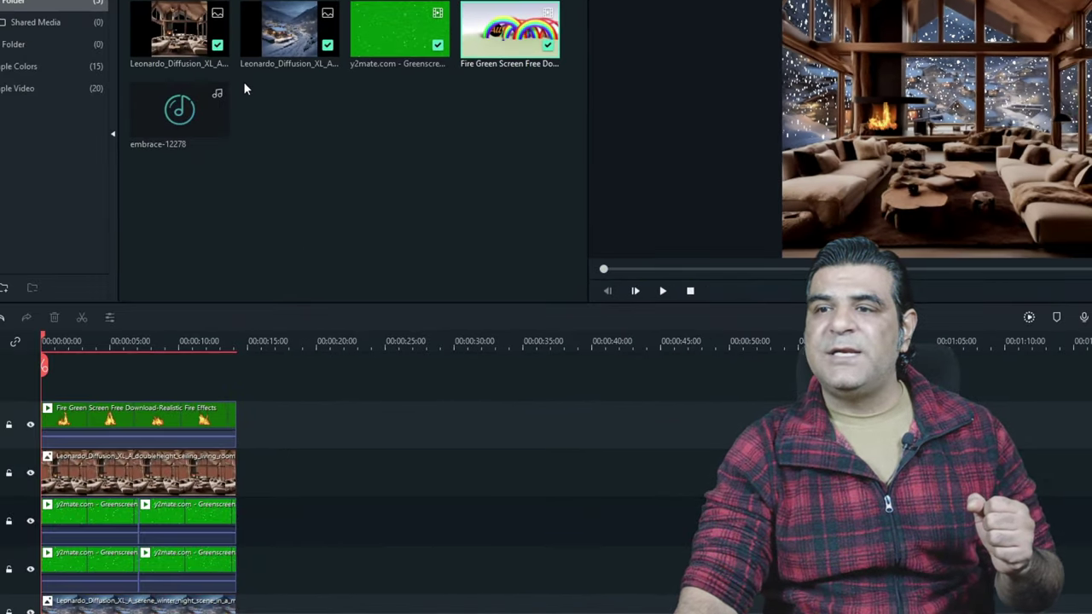
Step: Add the embrace-12278 music at the start of the audio track, cut it where the visuals end, delete the remainder, and return to the timeline start
{"action": "left_click_drag", "start_coordinate": [169, 109], "coordinate": [43, 528]}
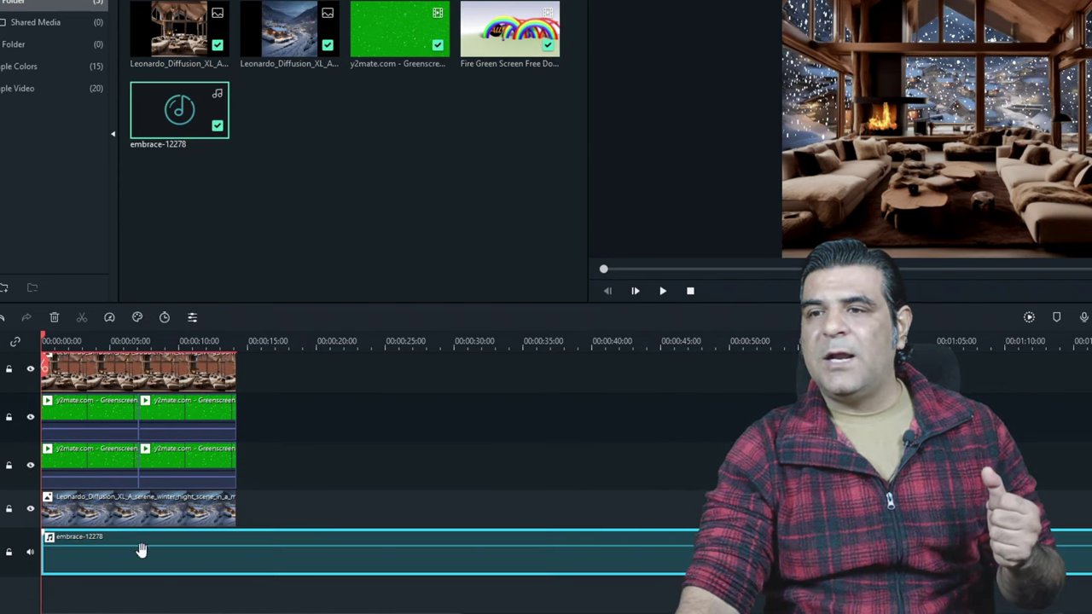
{"action": "left_click", "coordinate": [235, 341]}
{"action": "left_click", "coordinate": [234, 367]}
{"action": "right_click", "coordinate": [260, 553]}
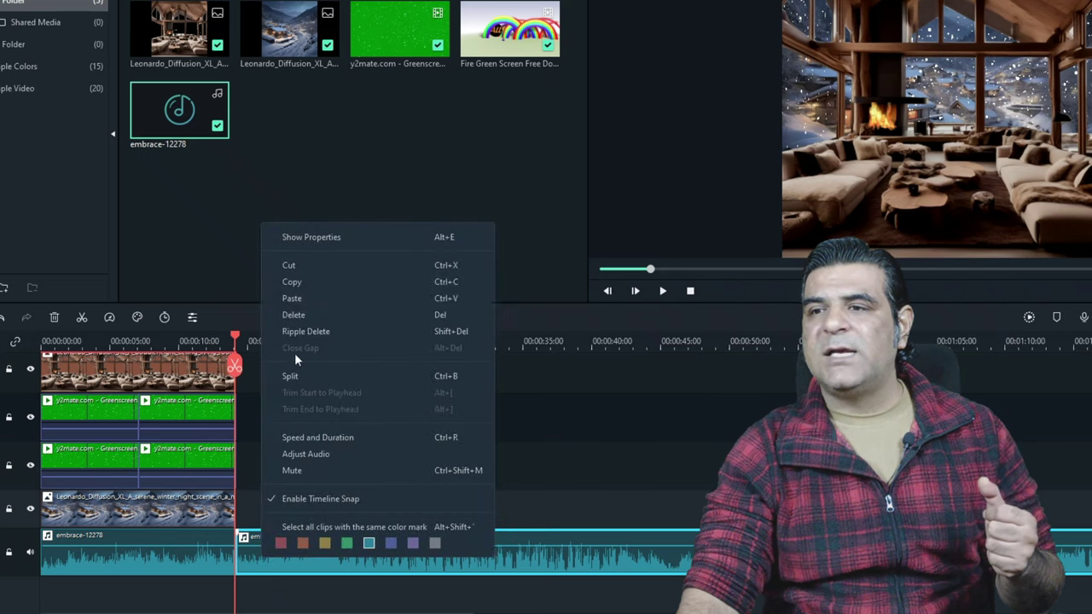
{"action": "left_click", "coordinate": [295, 315]}
{"action": "left_click_drag", "start_coordinate": [236, 339], "coordinate": [43, 340]}
{"action": "scroll", "coordinate": [340, 477], "scroll_direction": "up", "scroll_amount": 1}
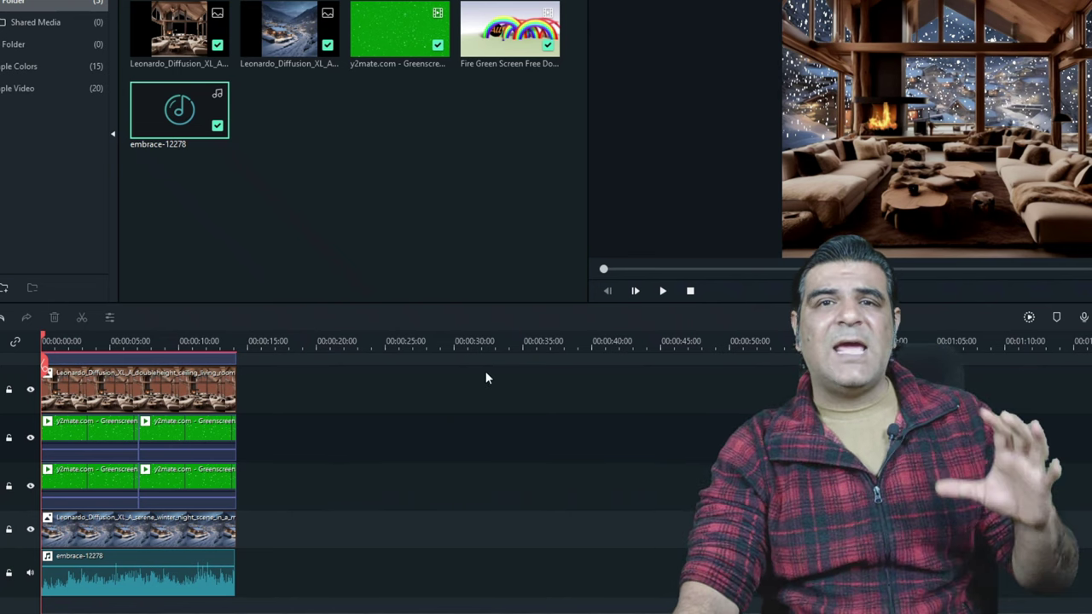
Step: Select all the clips on the timeline, from the fire down to the music
{"action": "left_click_drag", "start_coordinate": [265, 597], "coordinate": [96, 302]}
{"action": "left_click_drag", "start_coordinate": [289, 391], "coordinate": [25, 611]}
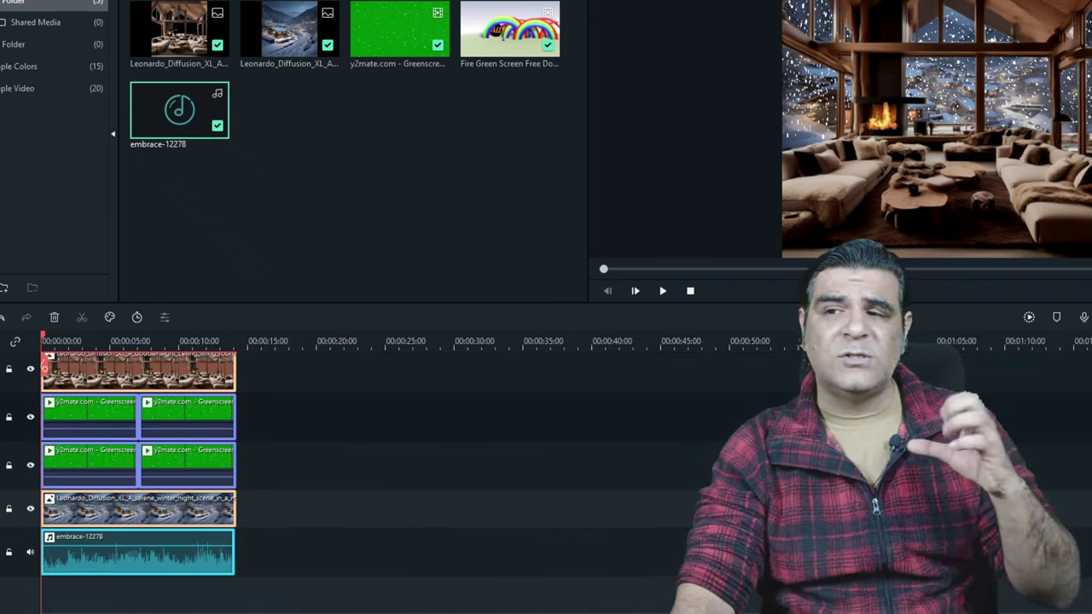
{"action": "right_click", "coordinate": [160, 371]}
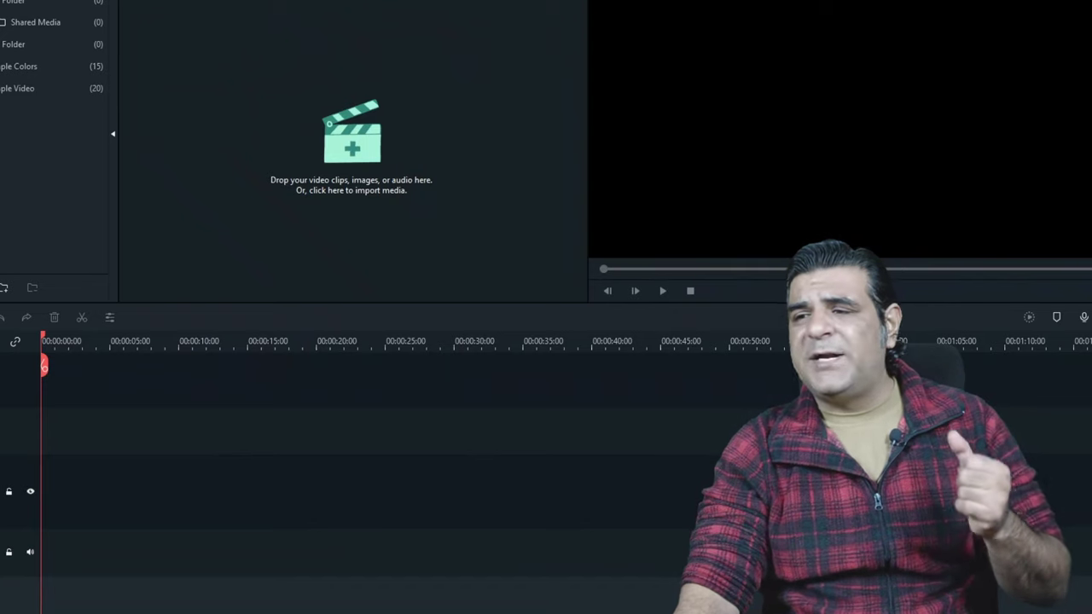
Step: Import the rendered My Video file into the empty project's media library
{"action": "left_click", "coordinate": [179, 1]}
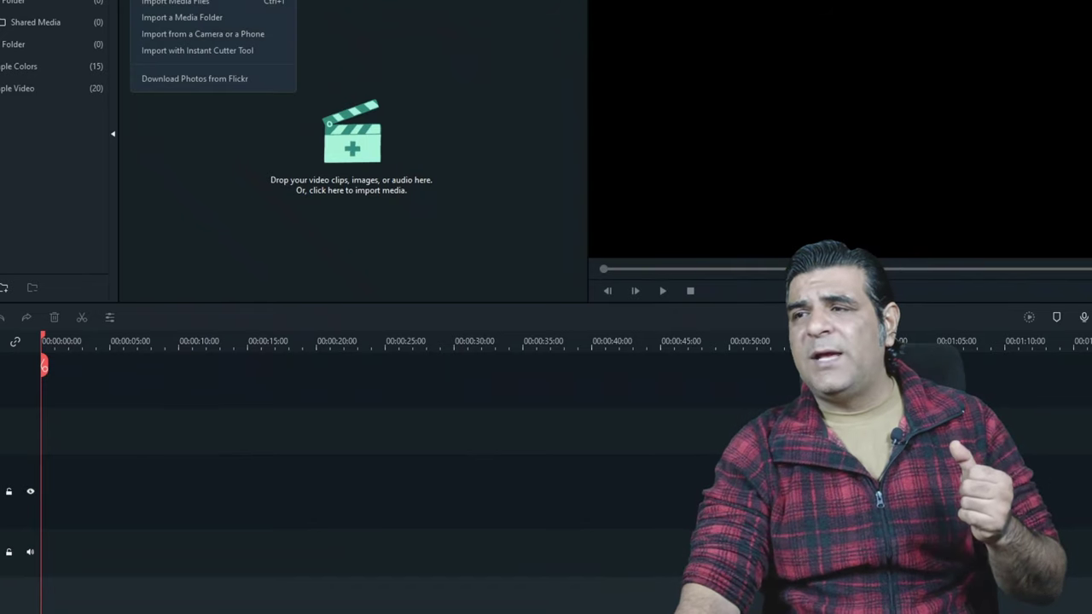
{"action": "left_click", "coordinate": [182, 3]}
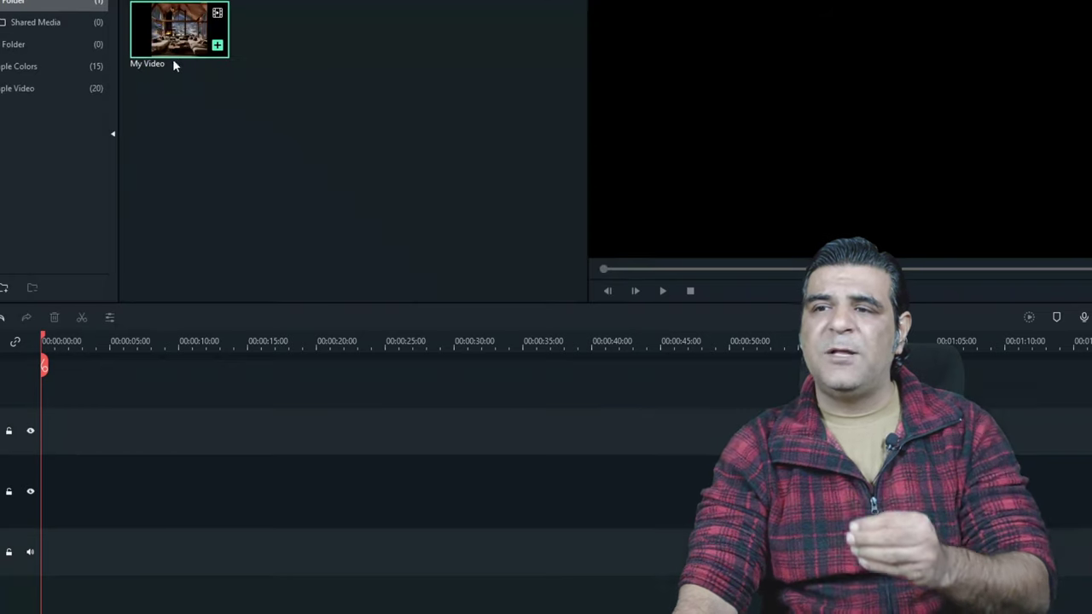
{"action": "left_click_drag", "start_coordinate": [173, 59], "coordinate": [31, 470]}
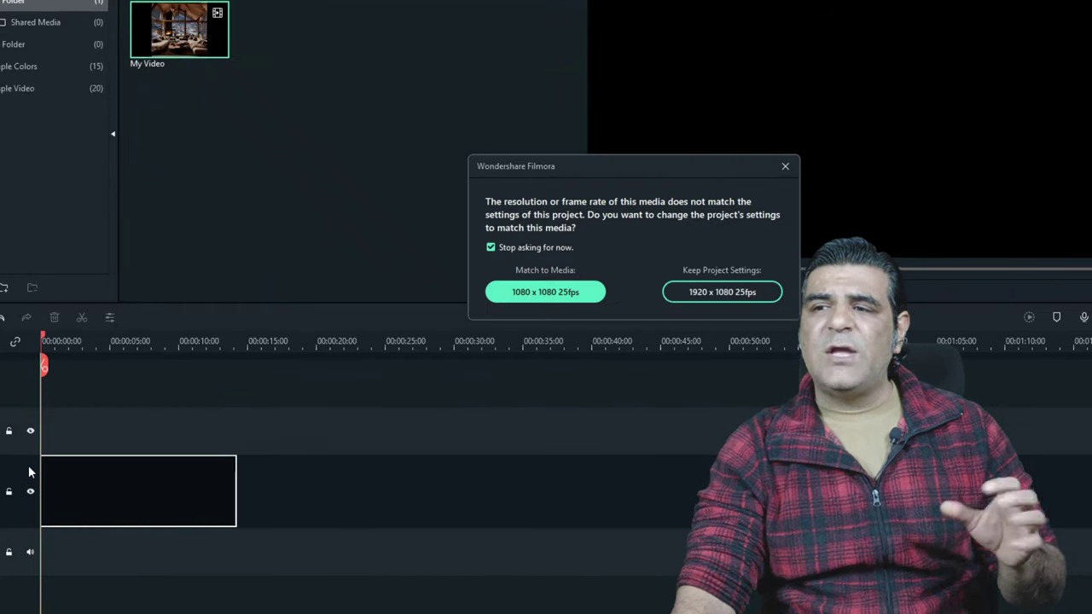
{"action": "left_click", "coordinate": [694, 293]}
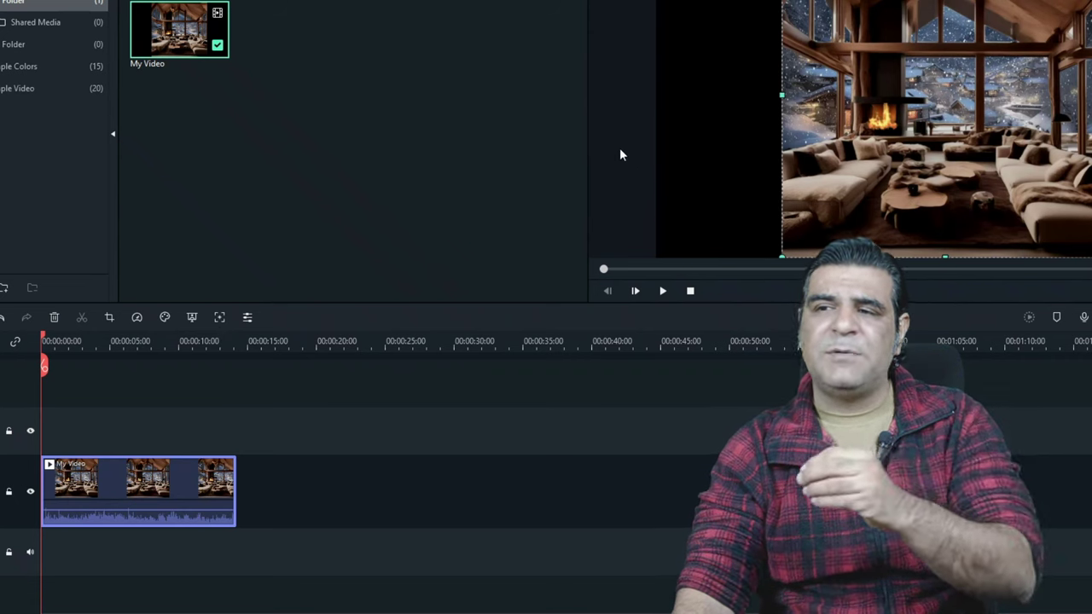
{"action": "key", "text": "Delete"}
Step: Place My Video at the timeline start and add an animation keyframe at its first frame
{"action": "left_click_drag", "start_coordinate": [179, 30], "coordinate": [47, 474]}
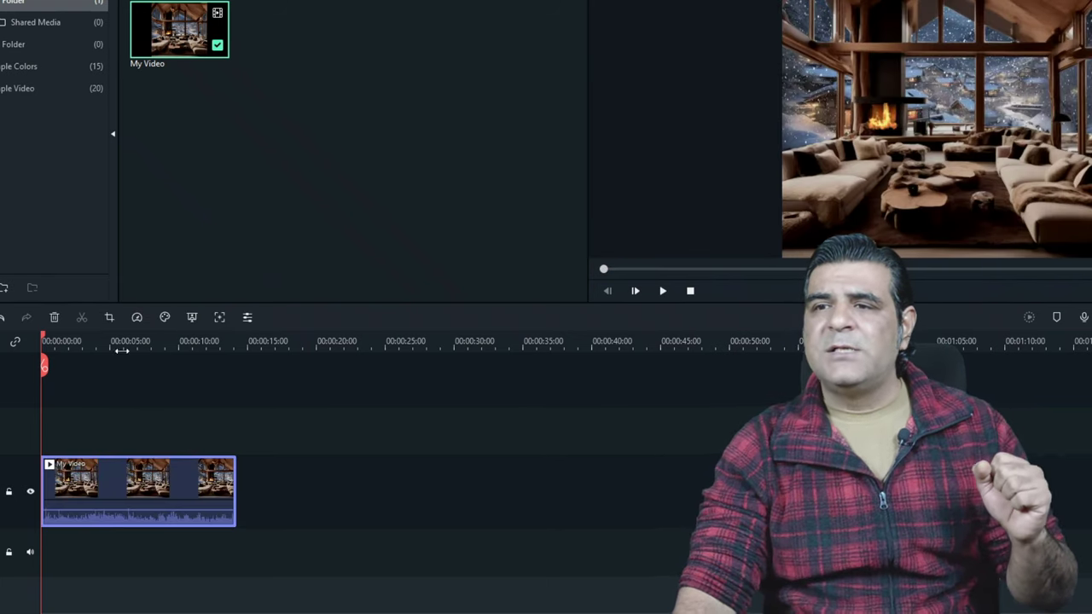
{"action": "left_click_drag", "start_coordinate": [122, 350], "coordinate": [314, 366]}
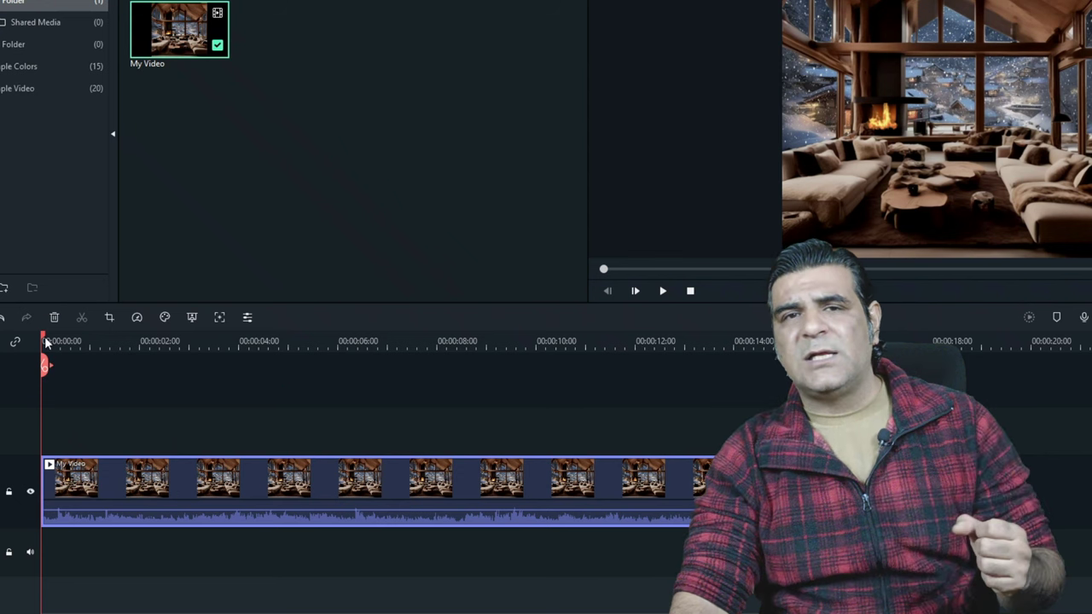
{"action": "double_click", "coordinate": [72, 460]}
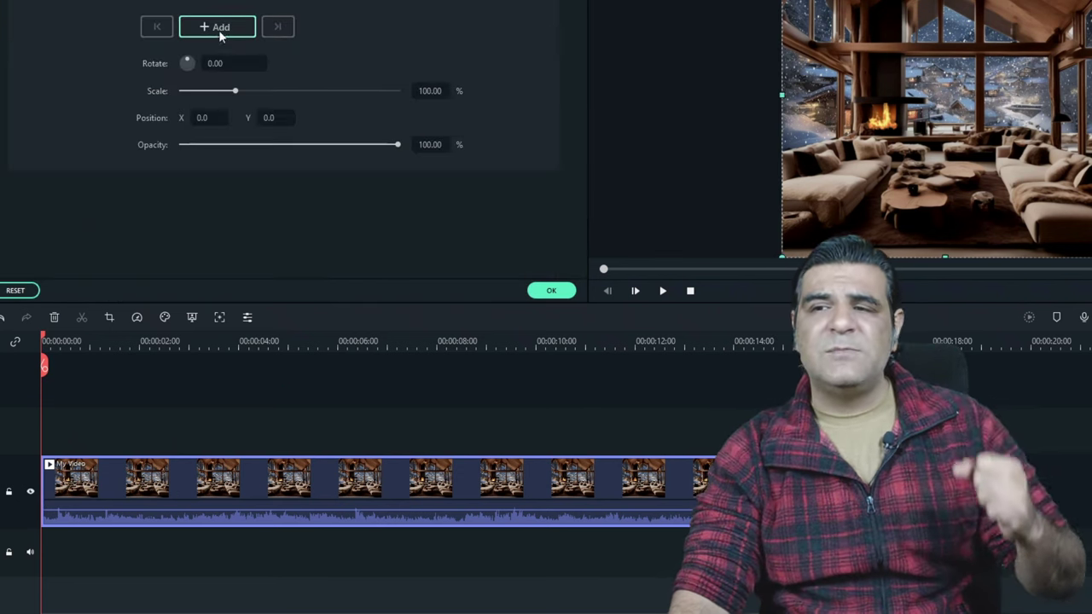
{"action": "left_click", "coordinate": [215, 28]}
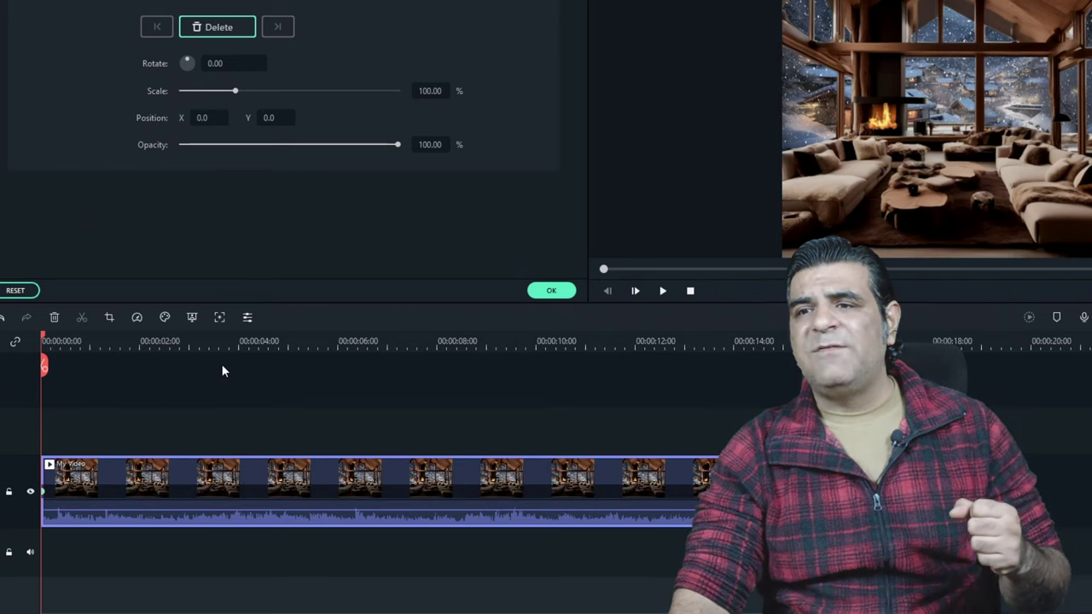
Step: Add a keyframe about 1 second in, with scale 137.58% and position X 89, Y -23, to zoom in toward the fireplace
{"action": "left_click", "coordinate": [98, 344]}
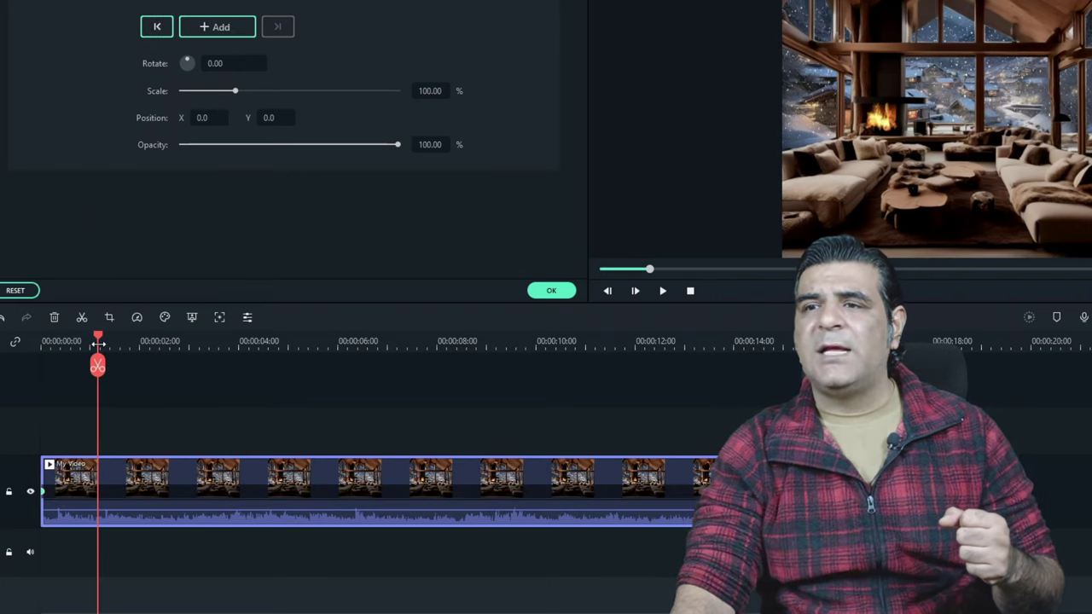
{"action": "left_click", "coordinate": [249, 90]}
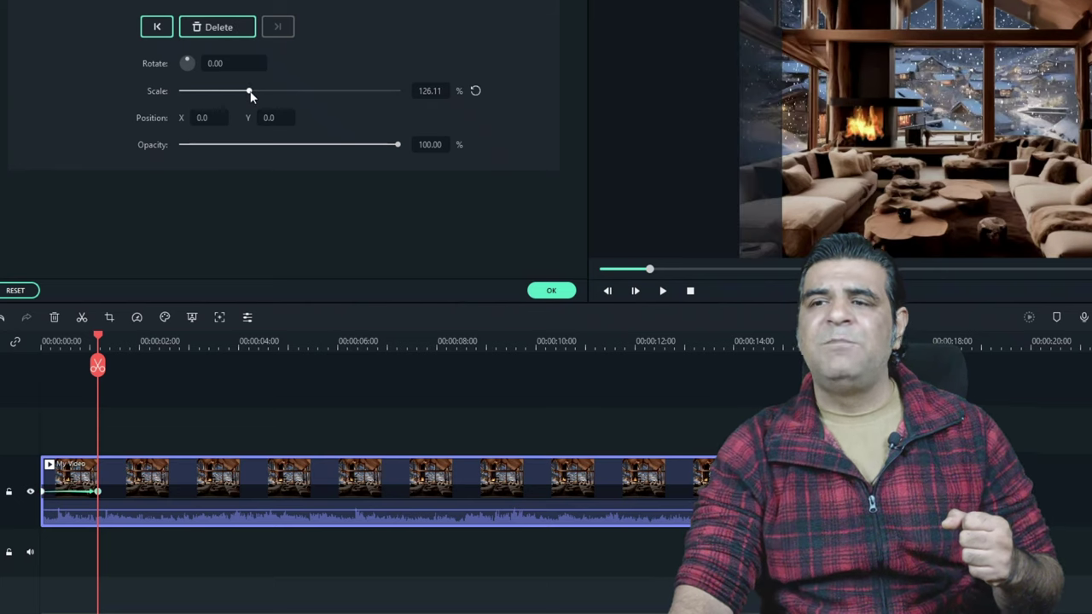
{"action": "left_click_drag", "start_coordinate": [847, 124], "coordinate": [885, 124]}
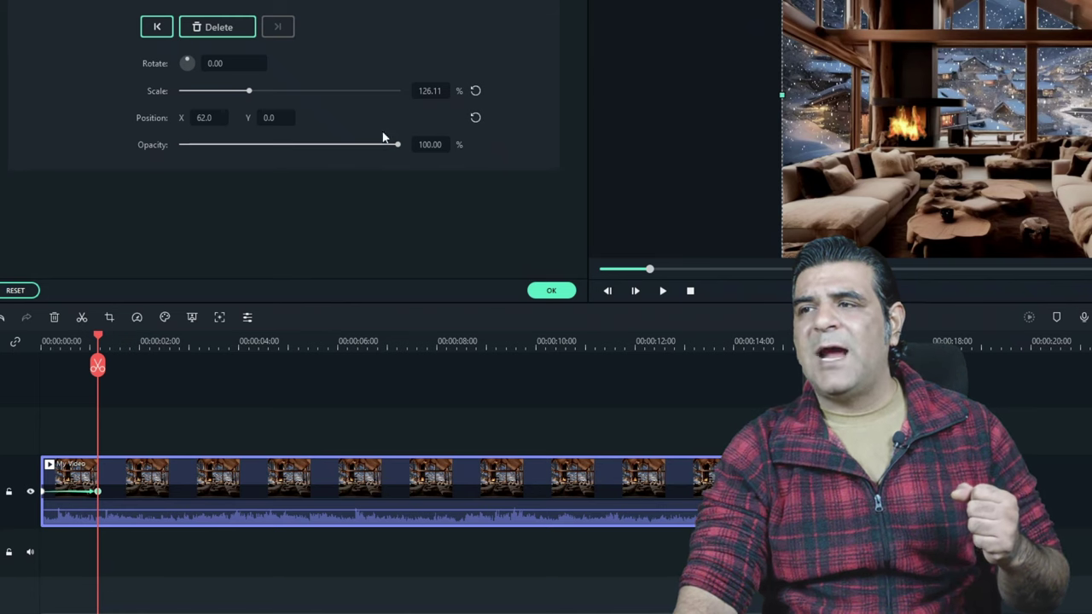
{"action": "left_click_drag", "start_coordinate": [253, 90], "coordinate": [257, 90]}
{"action": "mouse_move", "coordinate": [863, 88]}
{"action": "left_mouse_down"}
{"action": "mouse_move", "coordinate": [878, 126]}
{"action": "mouse_move", "coordinate": [880, 97]}
{"action": "left_mouse_up"}
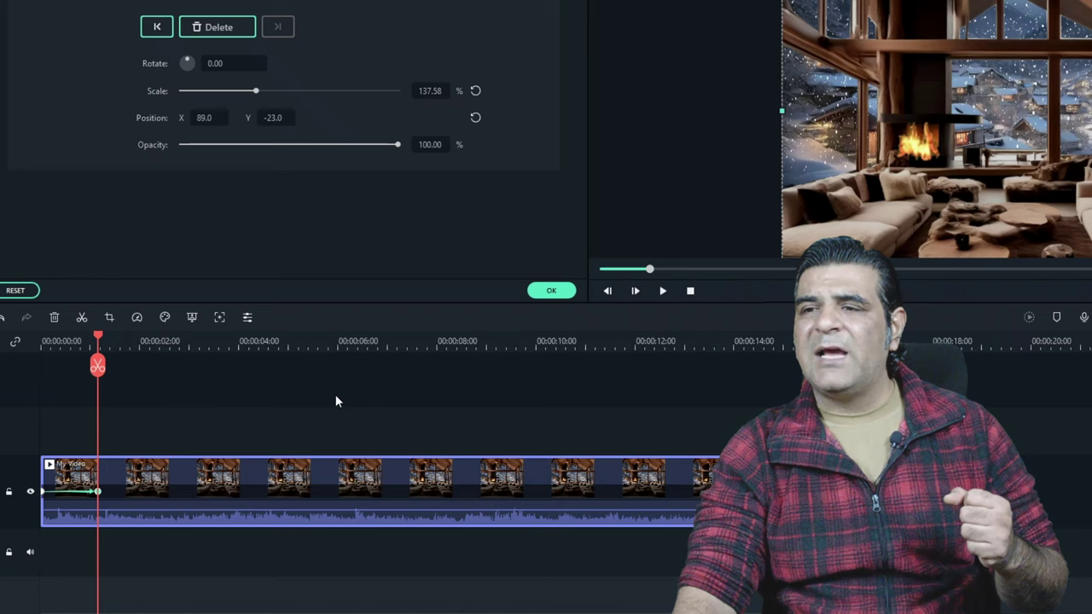
Step: Add a keyframe at the end of My Video with position X -75, Y -30.1 to pan across the room, and apply the animation
{"action": "left_click", "coordinate": [738, 341]}
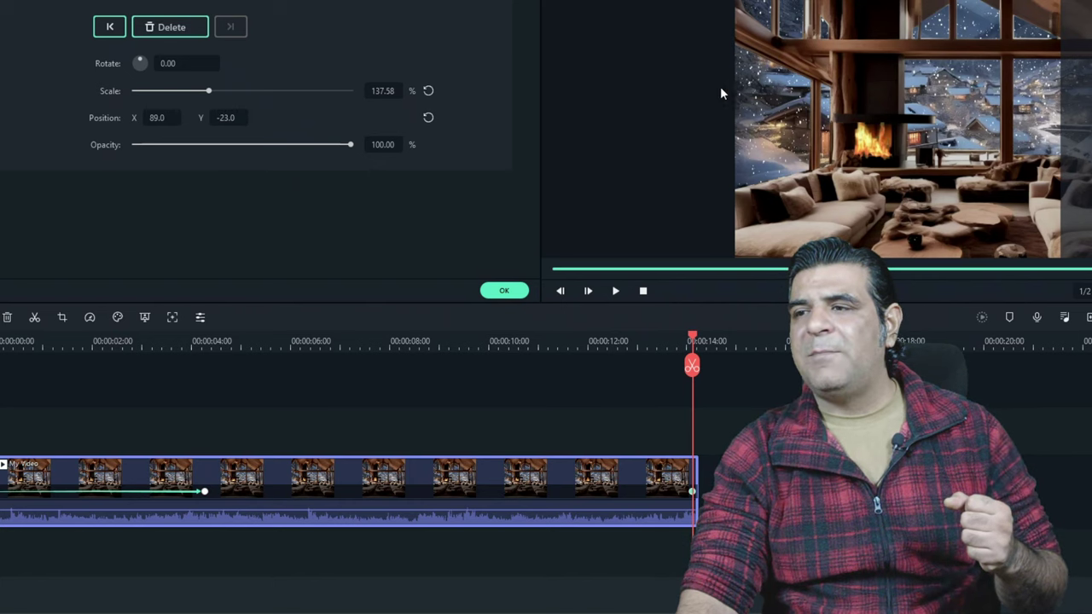
{"action": "left_click_drag", "start_coordinate": [813, 85], "coordinate": [694, 82]}
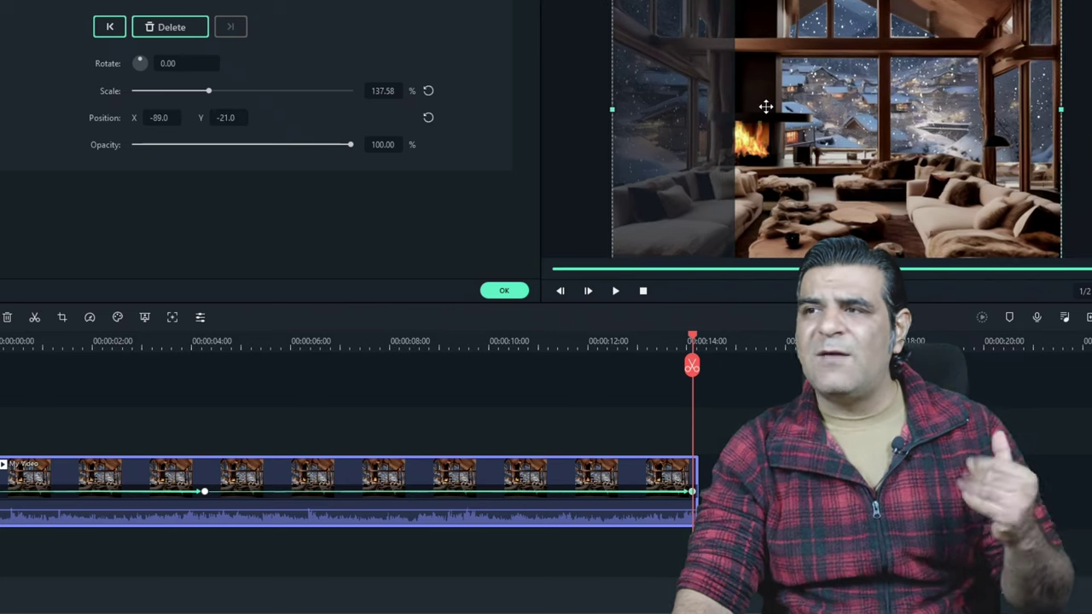
{"action": "left_click_drag", "start_coordinate": [763, 108], "coordinate": [773, 113]}
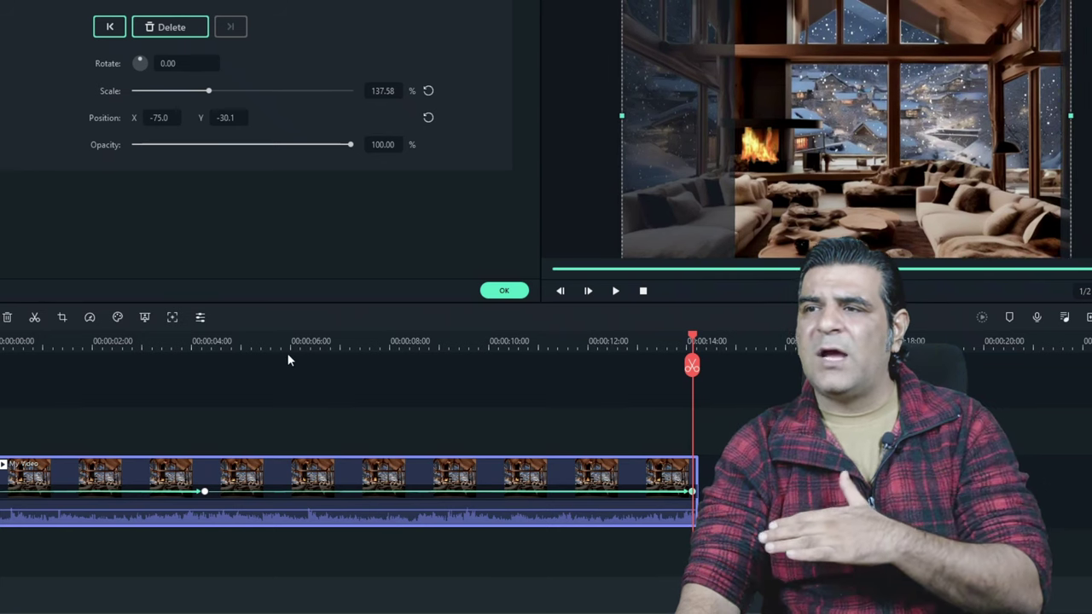
{"action": "key", "text": "Home"}
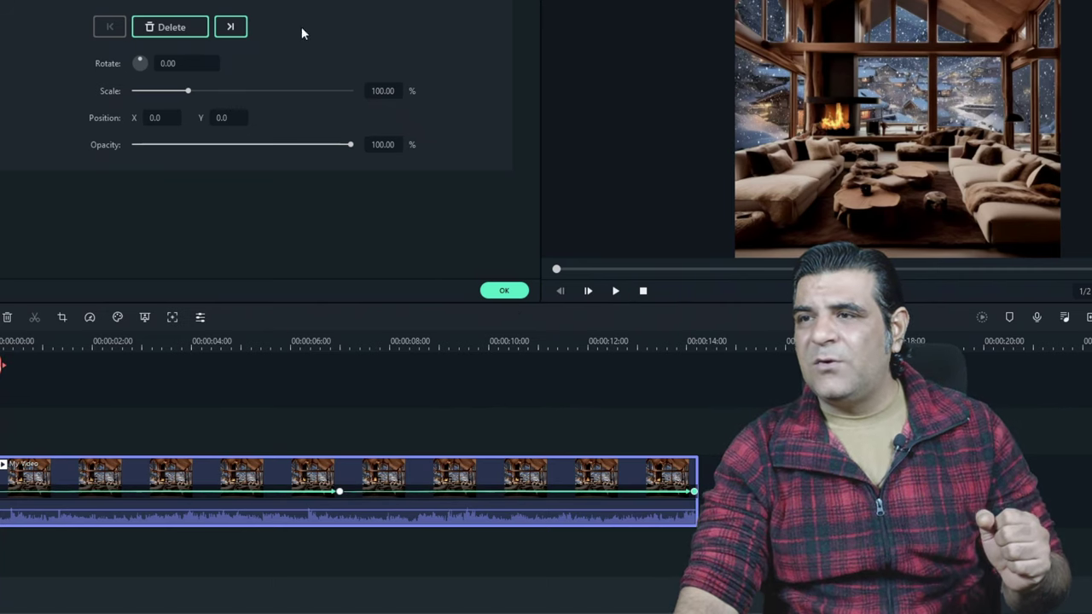
{"action": "left_click", "coordinate": [490, 296]}
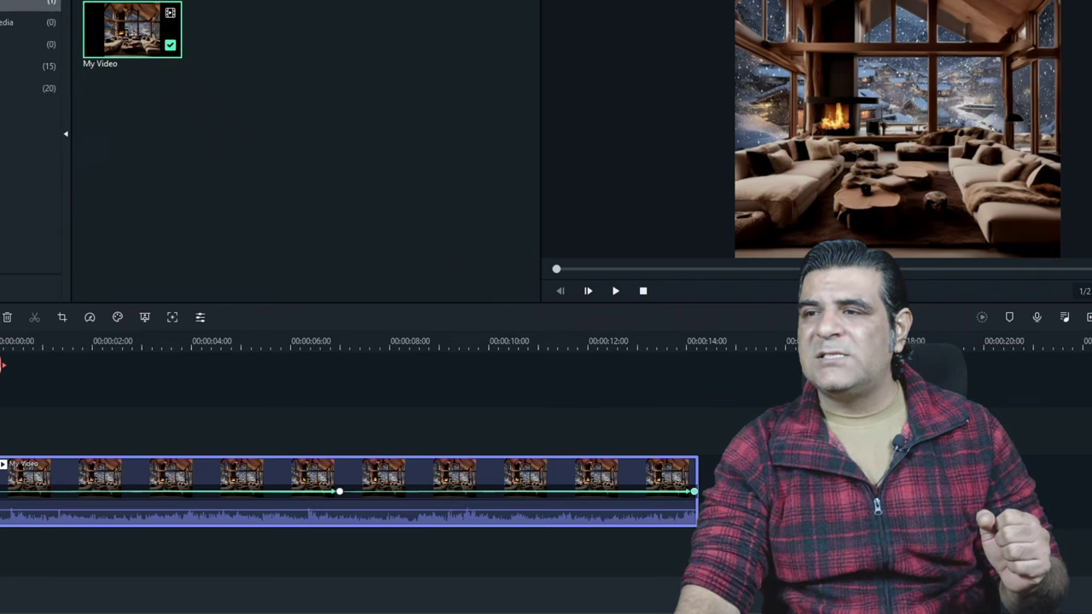
Step: Export the animated video to the computer as an MP4 file named snow
{"action": "key", "text": "ctrl+e"}
{"action": "type", "text": "snow"}
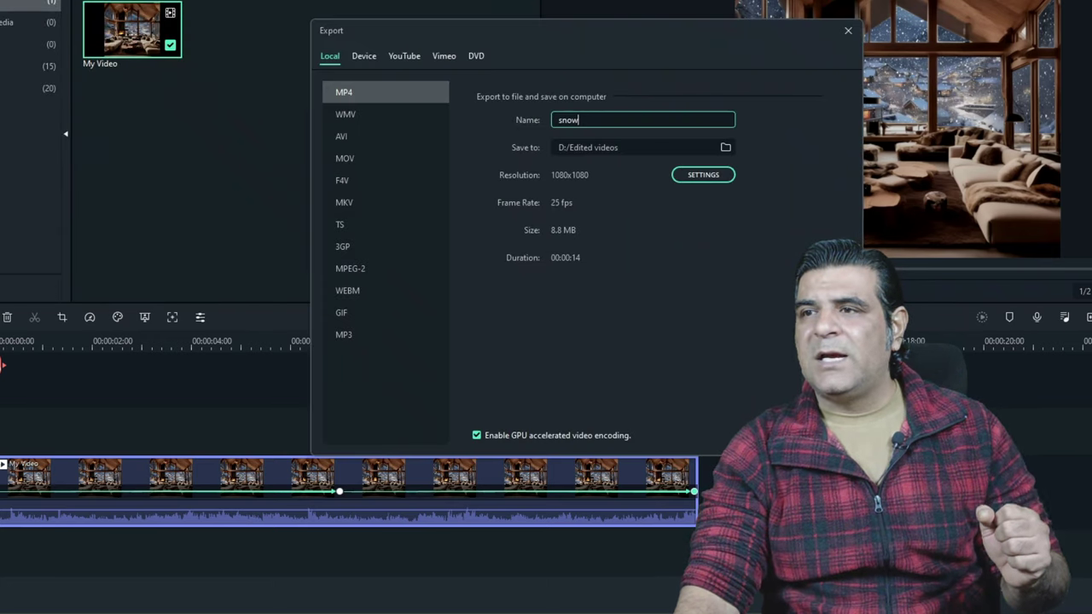
{"action": "left_click", "coordinate": [797, 431]}
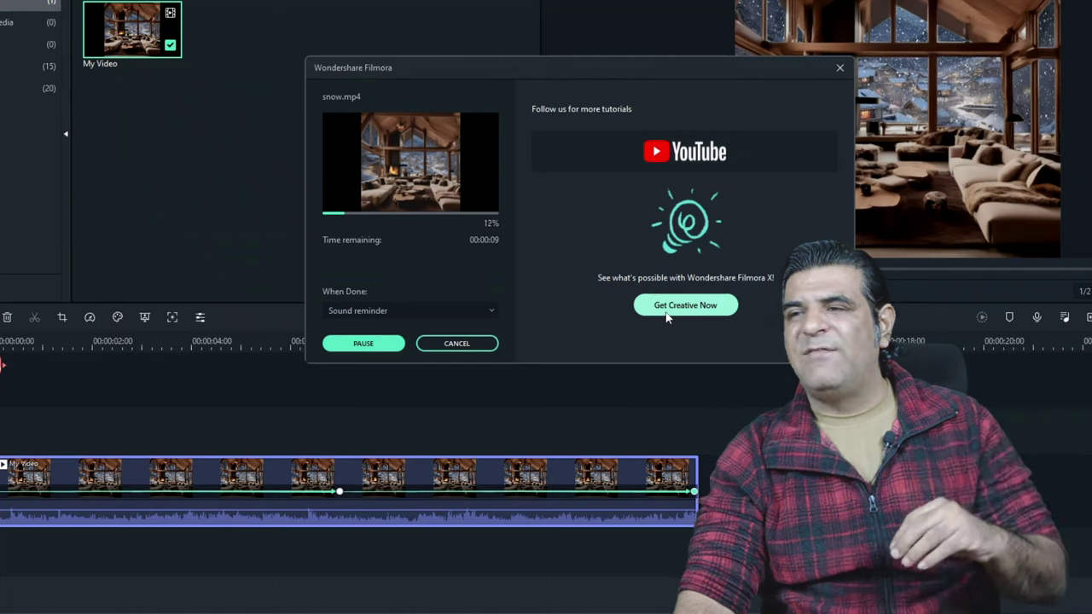